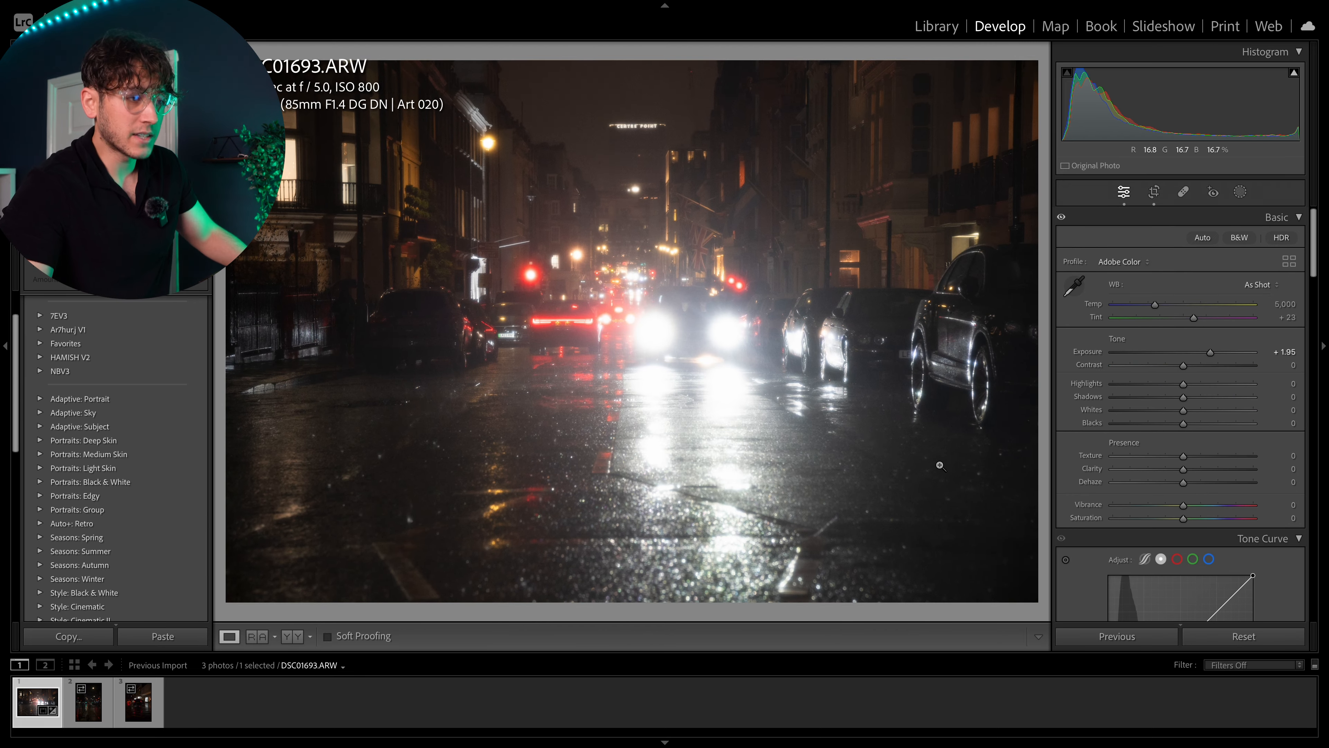
pyautogui.click(955, 333)
pyautogui.click(260, 485)
pyautogui.click(305, 444)
pyautogui.click(595, 484)
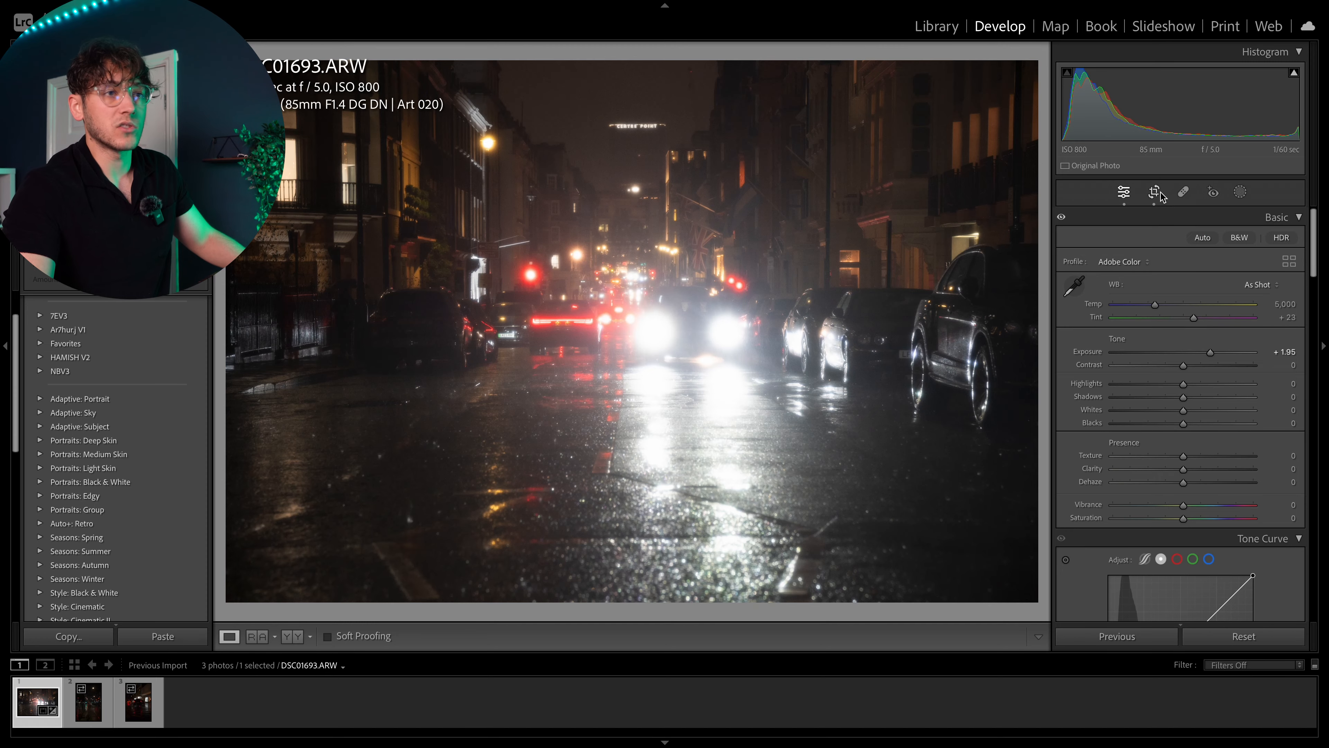
# Step: Crop the photo tightly around the red-lit car and oncoming headlights, keeping the original aspect ratio and angle
pyautogui.click(1155, 193)
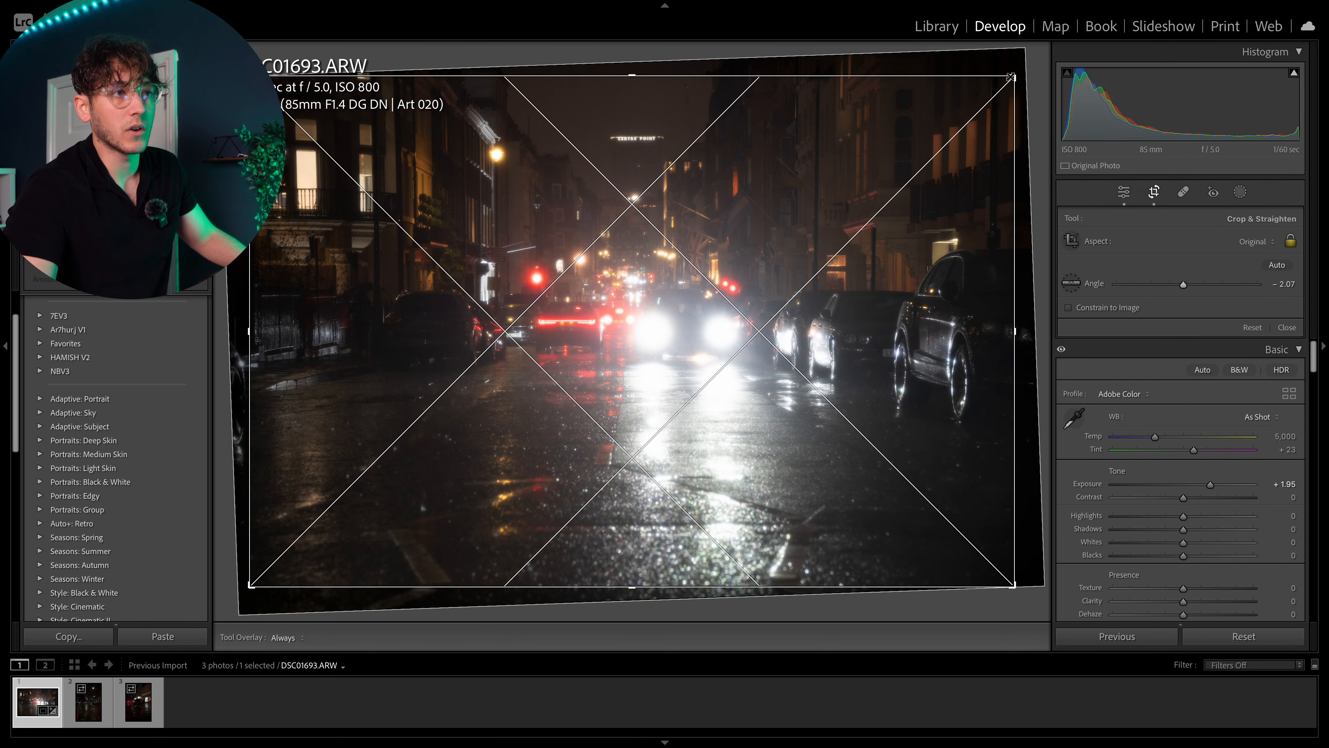
pyautogui.moveTo(1010, 79); pyautogui.dragTo(941, 153)
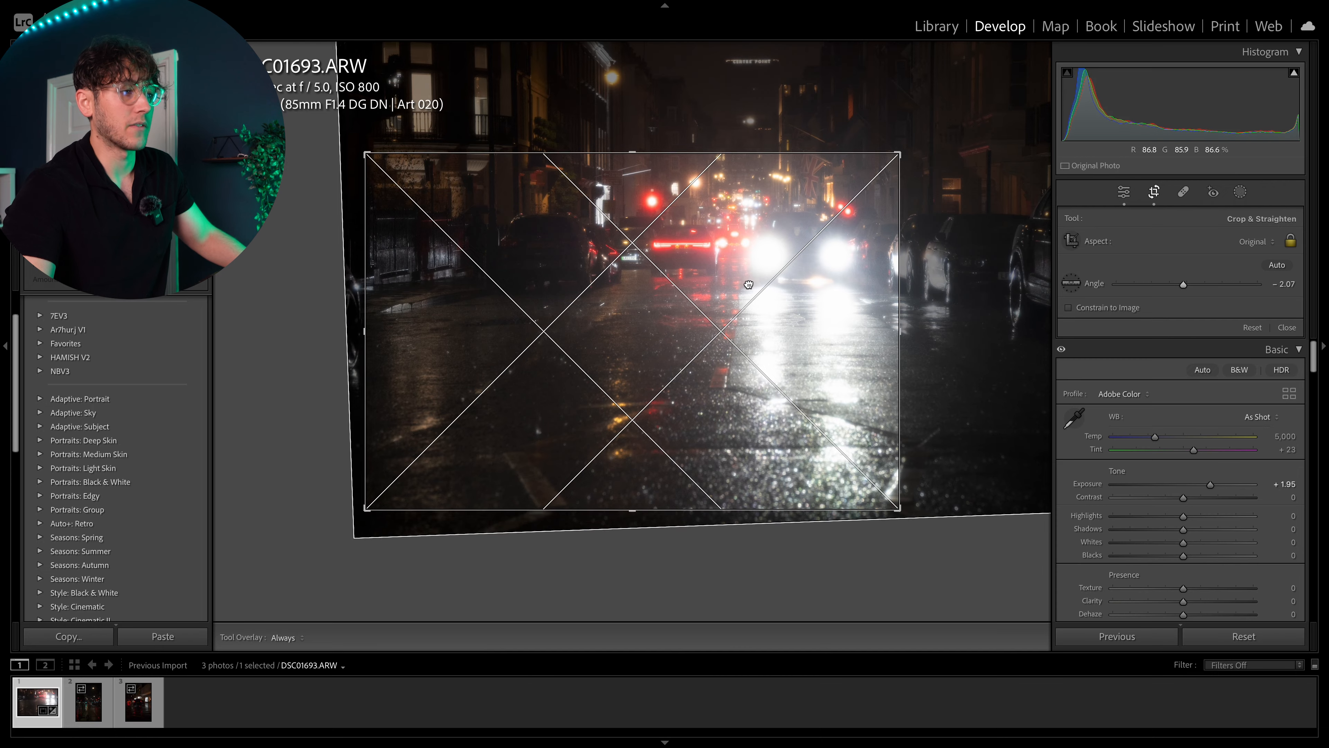
pyautogui.moveTo(632, 353); pyautogui.dragTo(644, 379)
pyautogui.moveTo(898, 154); pyautogui.dragTo(795, 225)
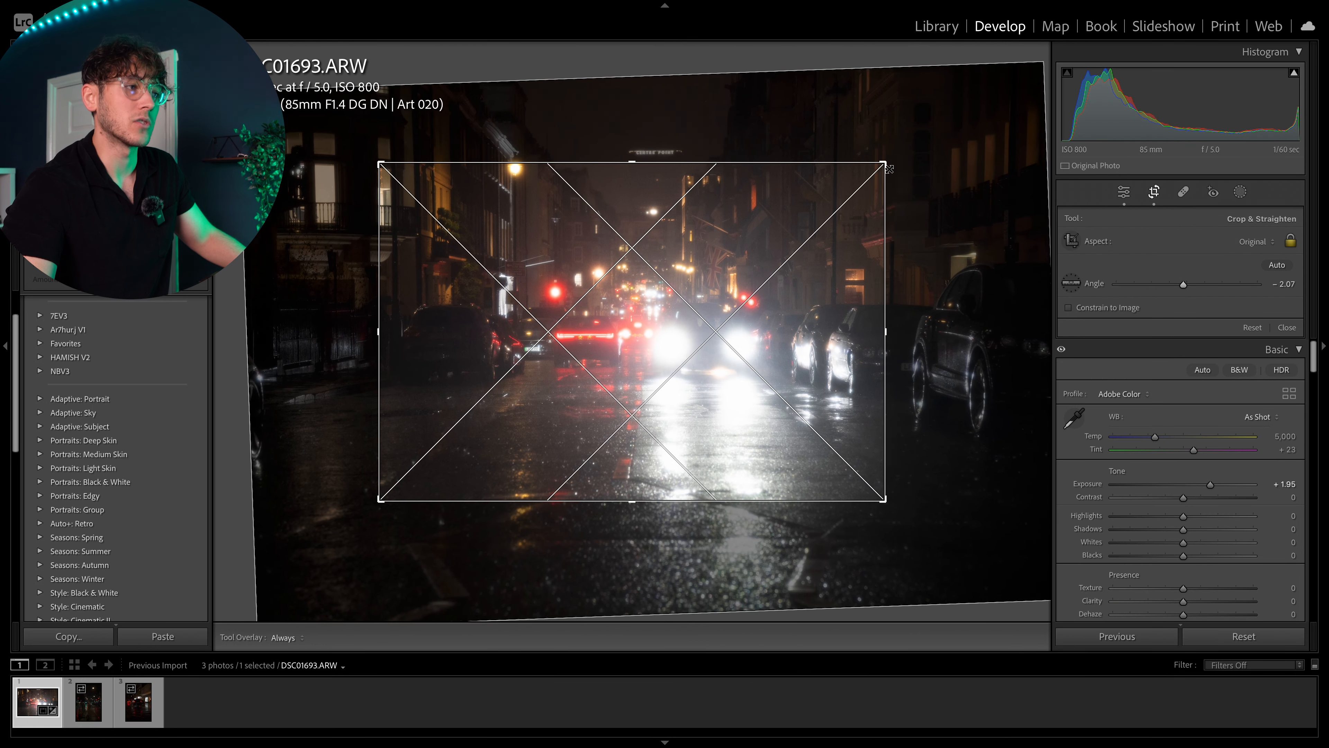
pyautogui.moveTo(714, 276); pyautogui.dragTo(672, 288)
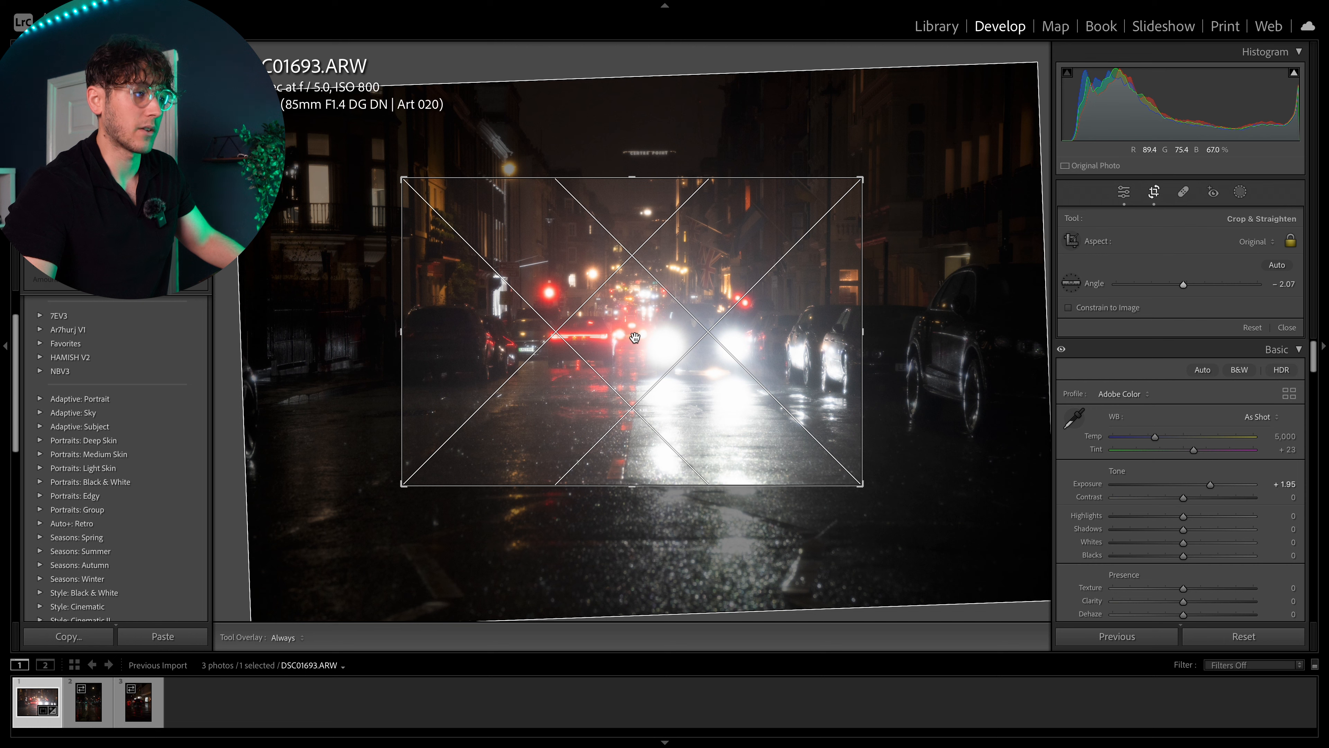
pyautogui.moveTo(631, 336); pyautogui.dragTo(634, 330)
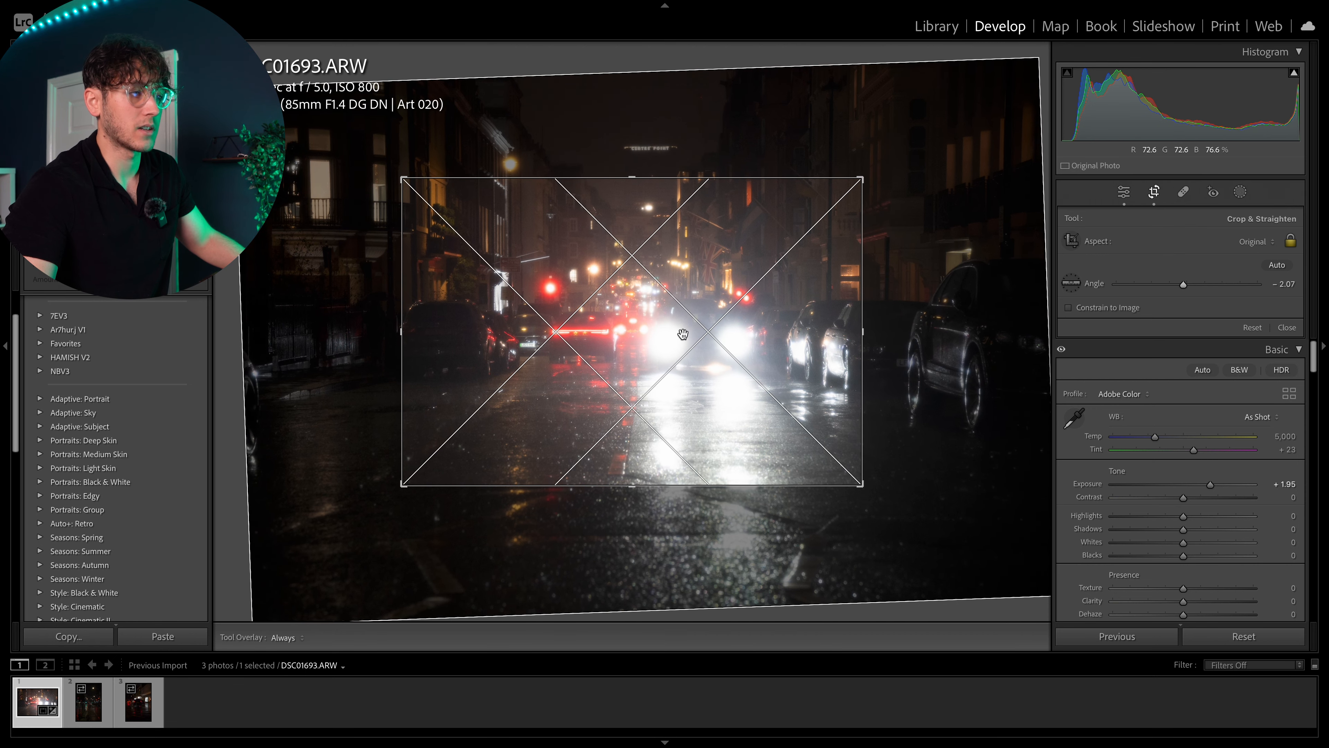
pyautogui.press('Return')
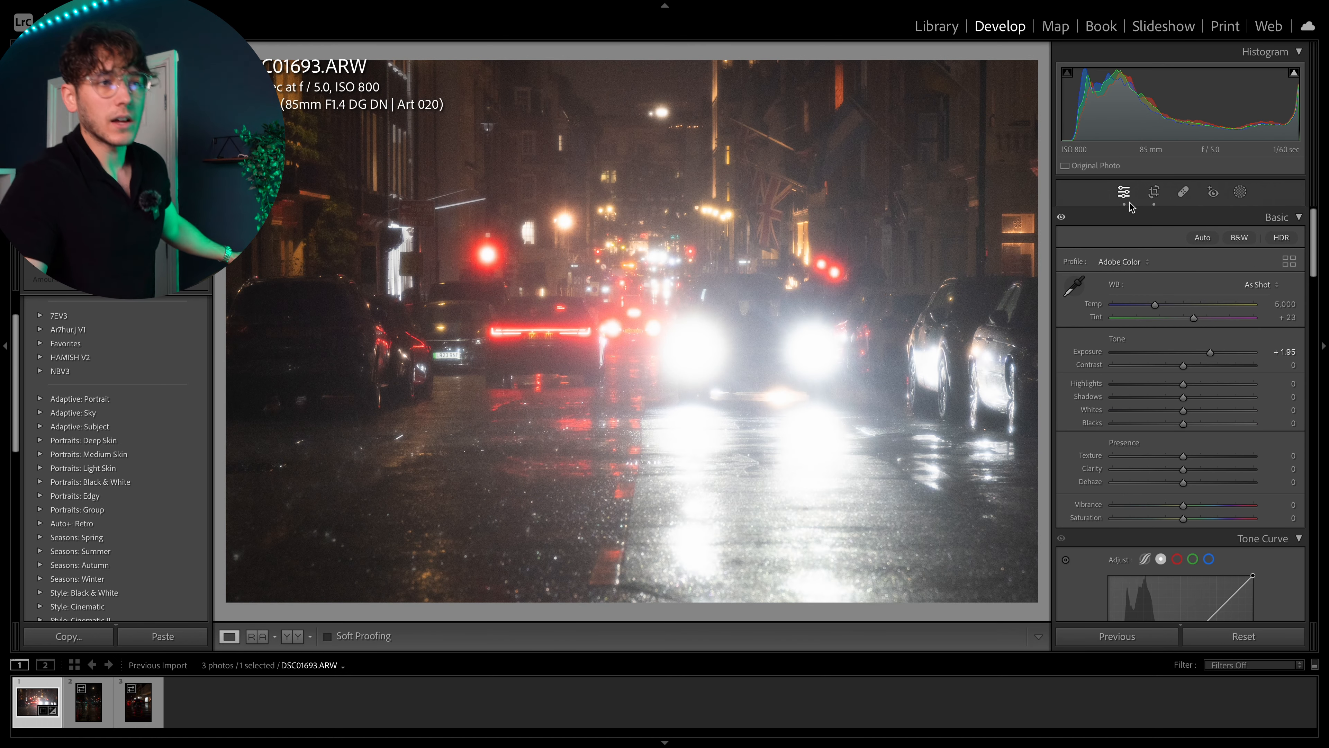
# Step: Reposition the crop higher up the street to include the Centre Point sign and less of the wet road
pyautogui.click(1147, 194)
pyautogui.moveTo(678, 287); pyautogui.dragTo(677, 331)
pyautogui.press('Return')
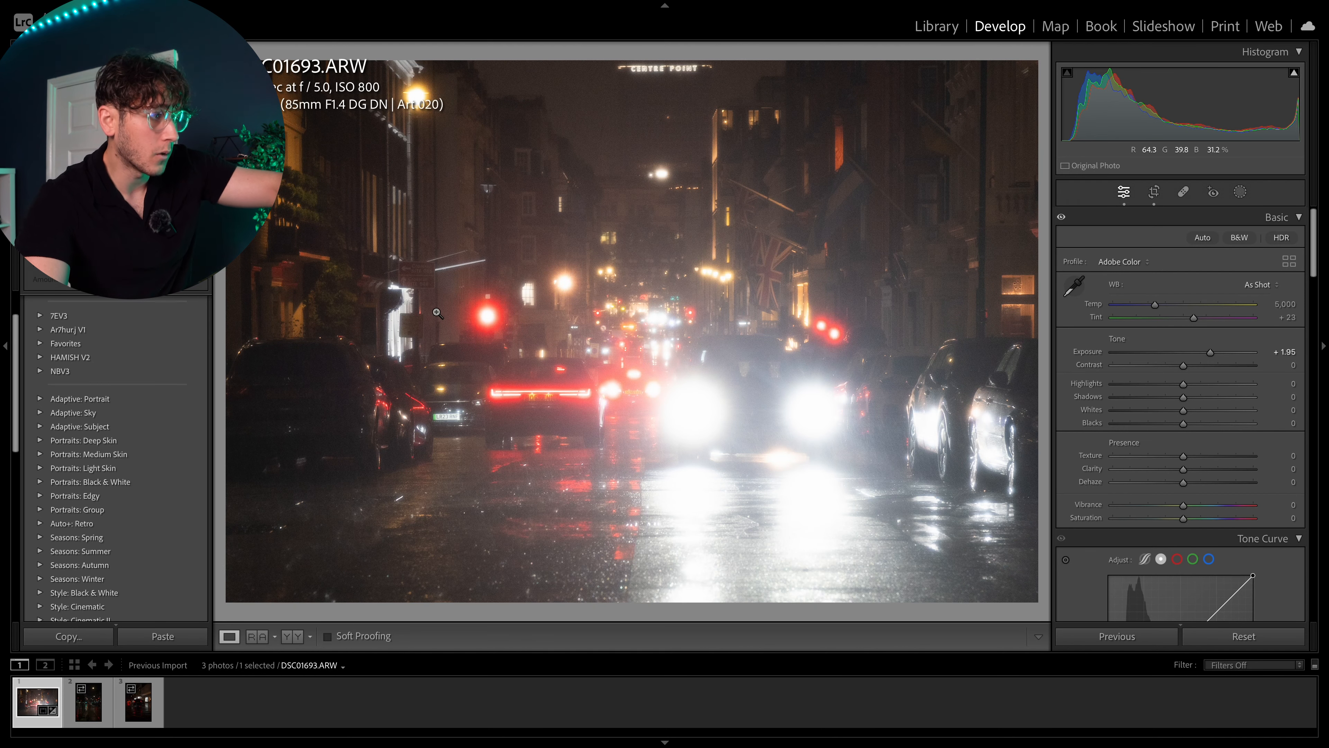
# Step: Set Highlights to -78, checking the detail in the headlights and tail lights up close
pyautogui.click(488, 320)
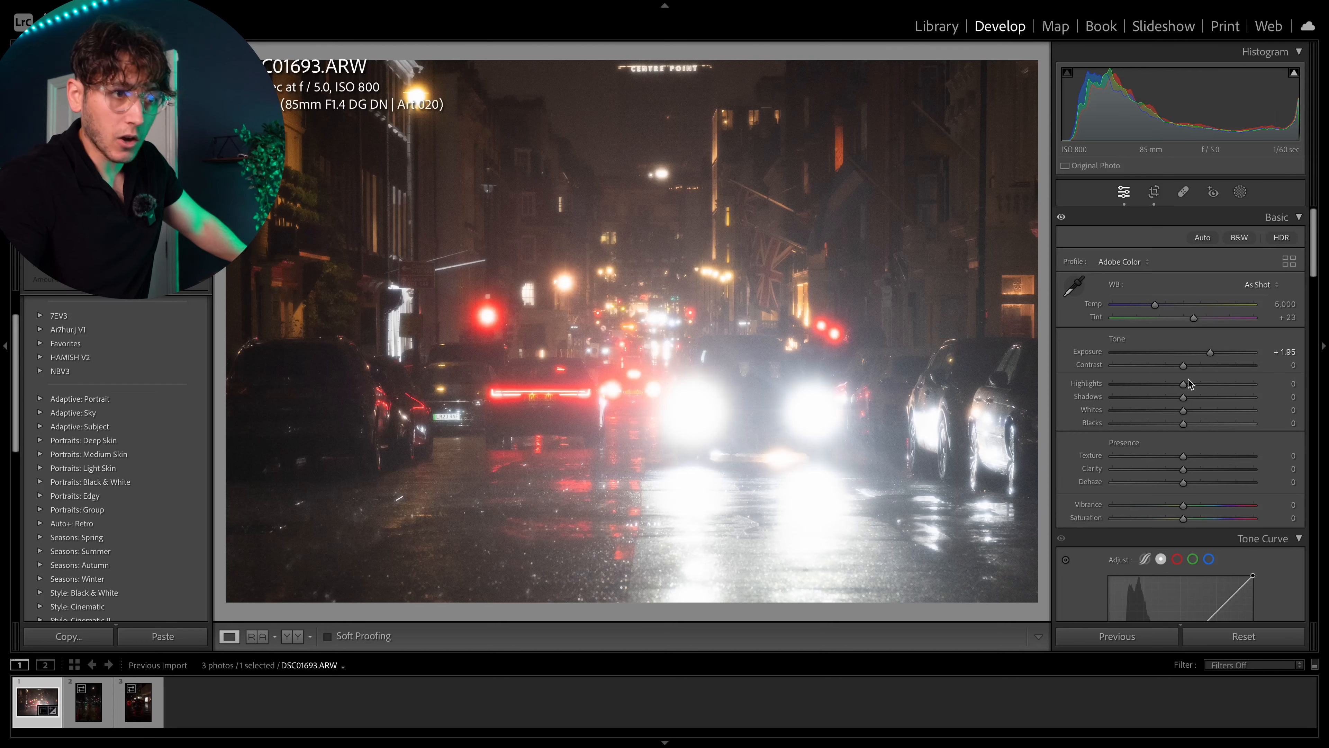
pyautogui.moveTo(1184, 384); pyautogui.dragTo(1086, 387)
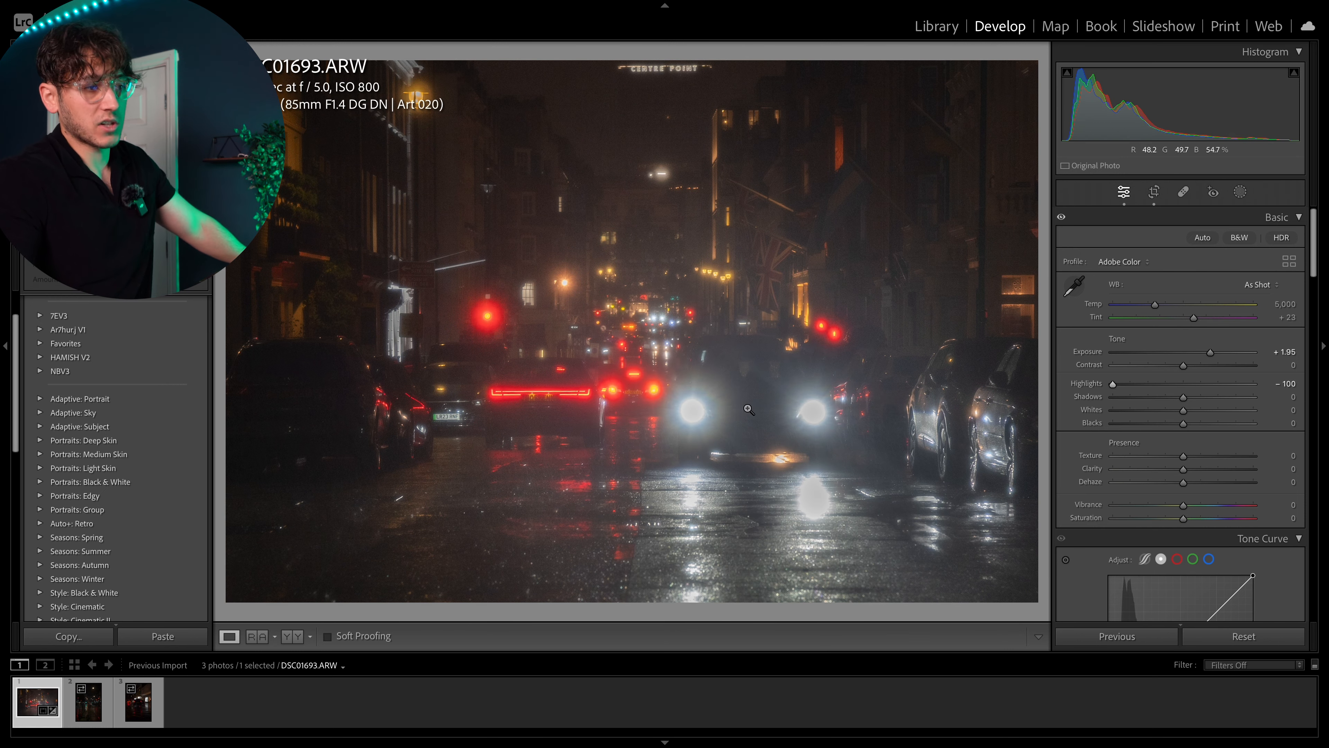
pyautogui.click(693, 410)
pyautogui.click(686, 413)
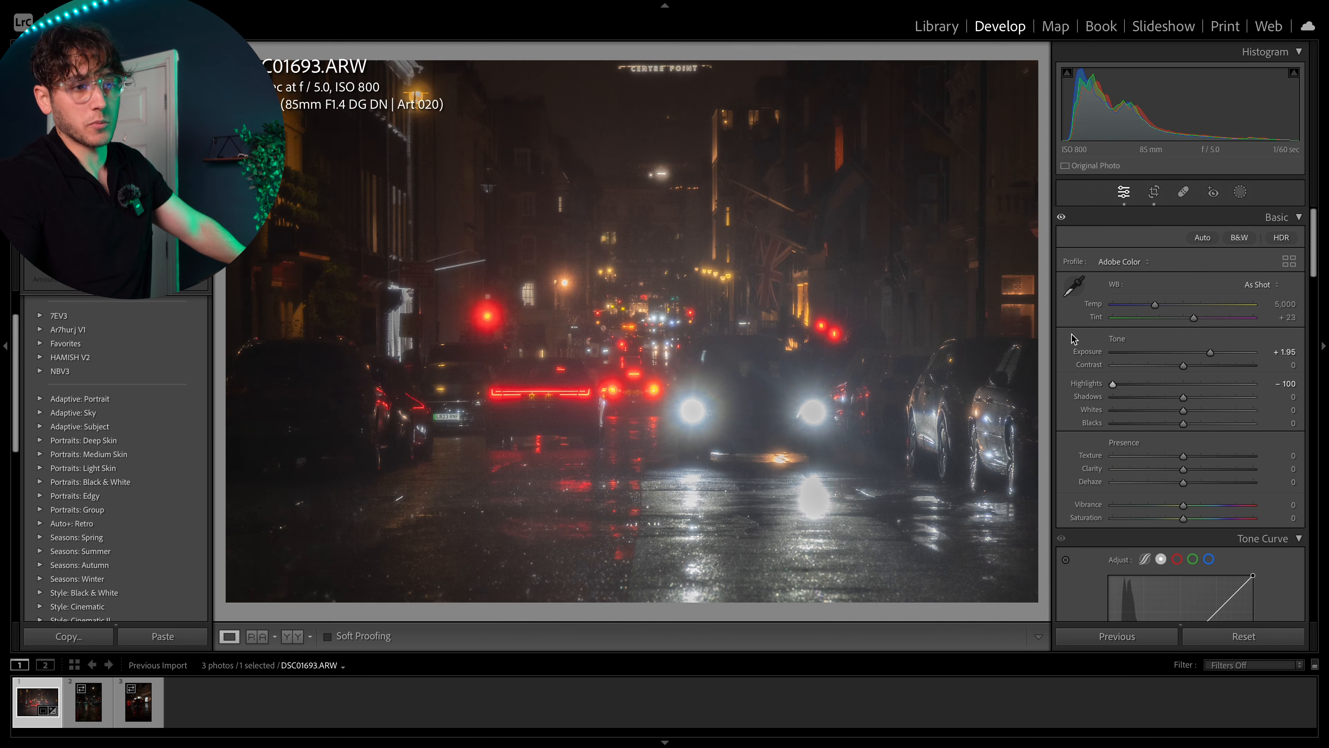
pyautogui.moveTo(1115, 387); pyautogui.dragTo(1033, 383)
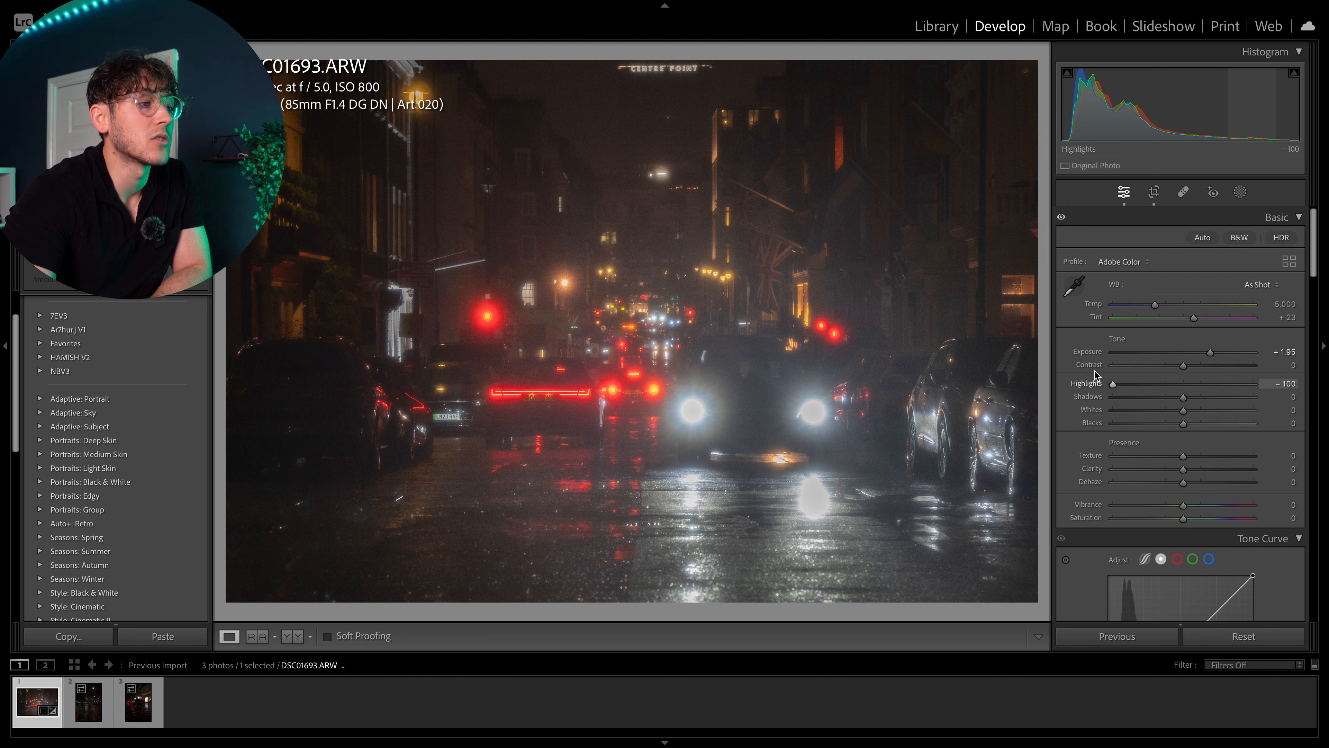
pyautogui.moveTo(1113, 383); pyautogui.dragTo(1124, 383)
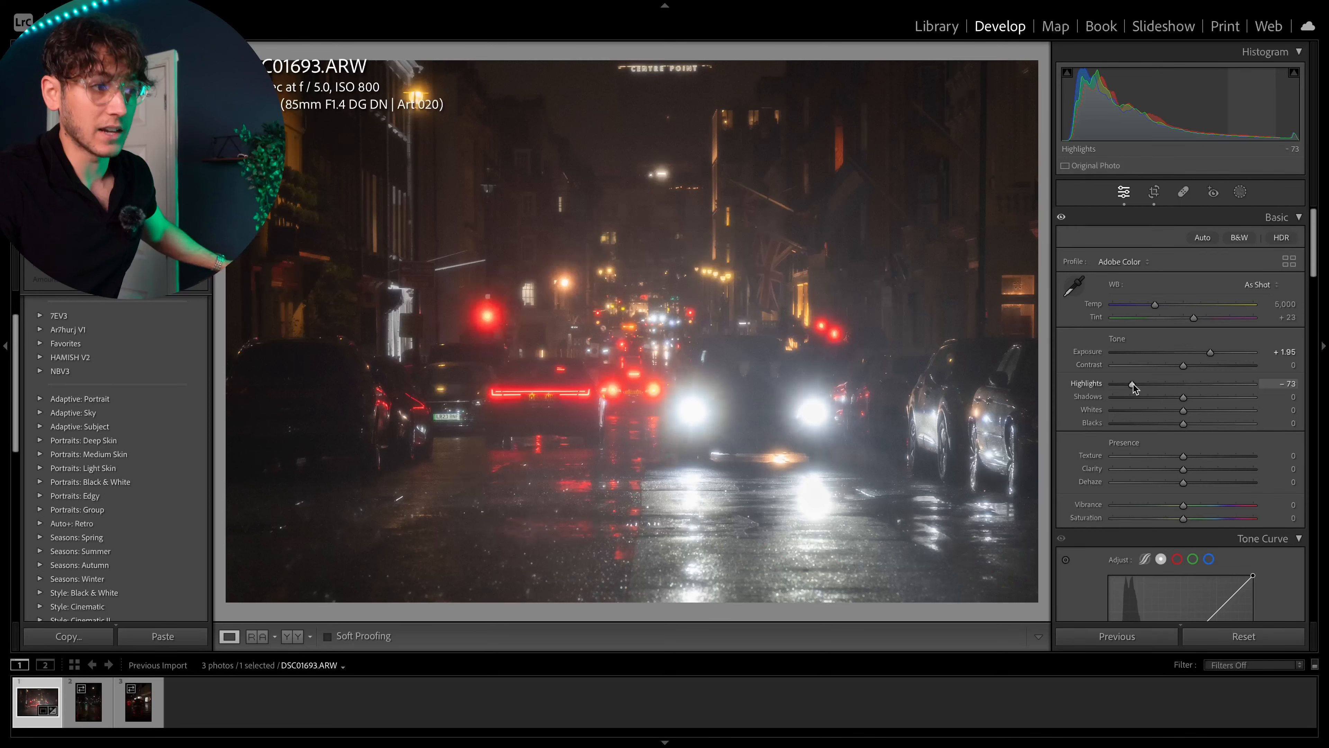
pyautogui.moveTo(1131, 385); pyautogui.dragTo(1093, 396)
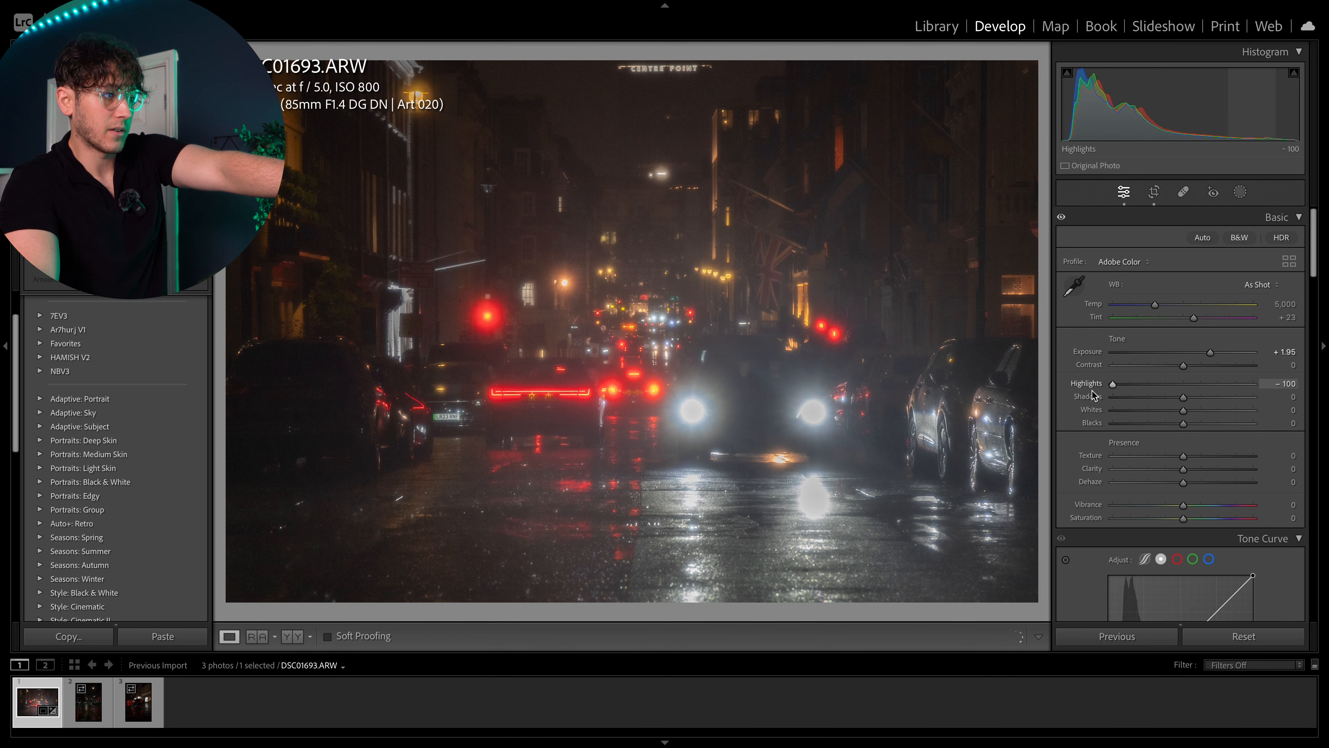
pyautogui.click(521, 392)
pyautogui.click(525, 399)
pyautogui.moveTo(1114, 384); pyautogui.dragTo(1130, 383)
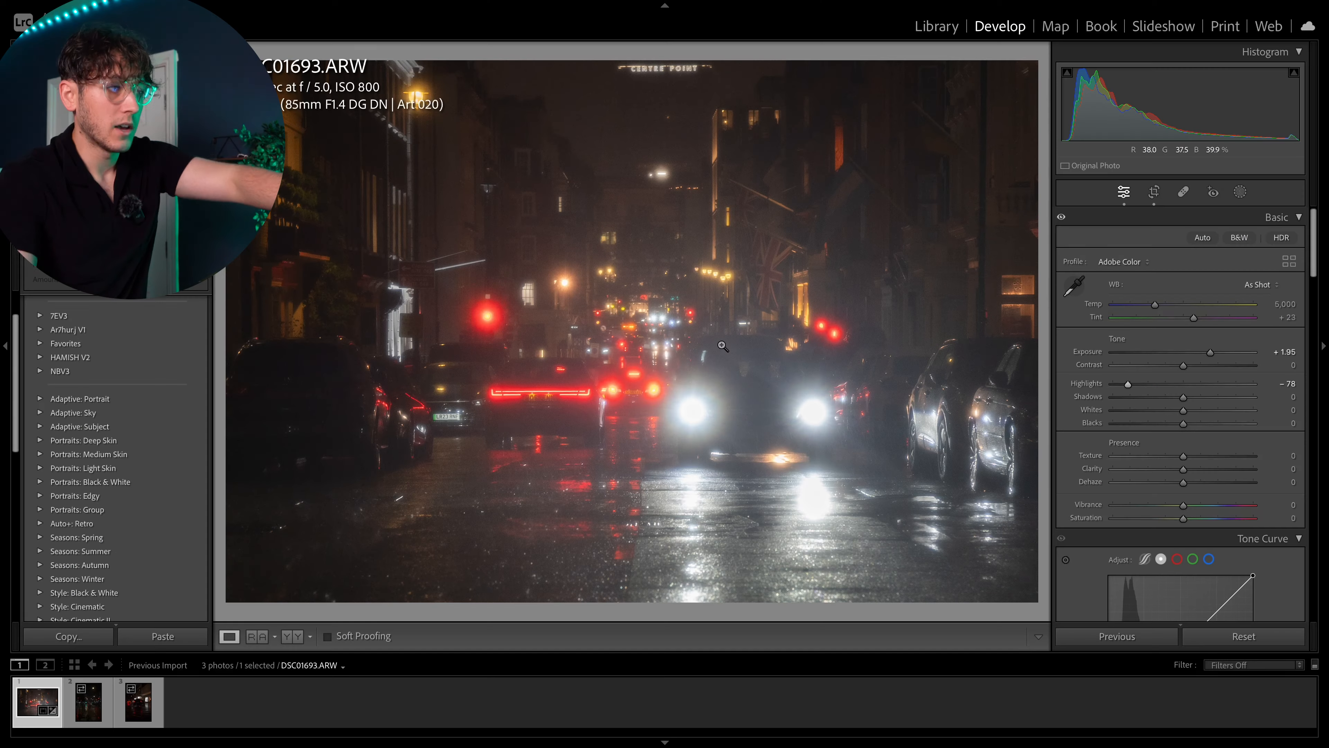
pyautogui.click(678, 408)
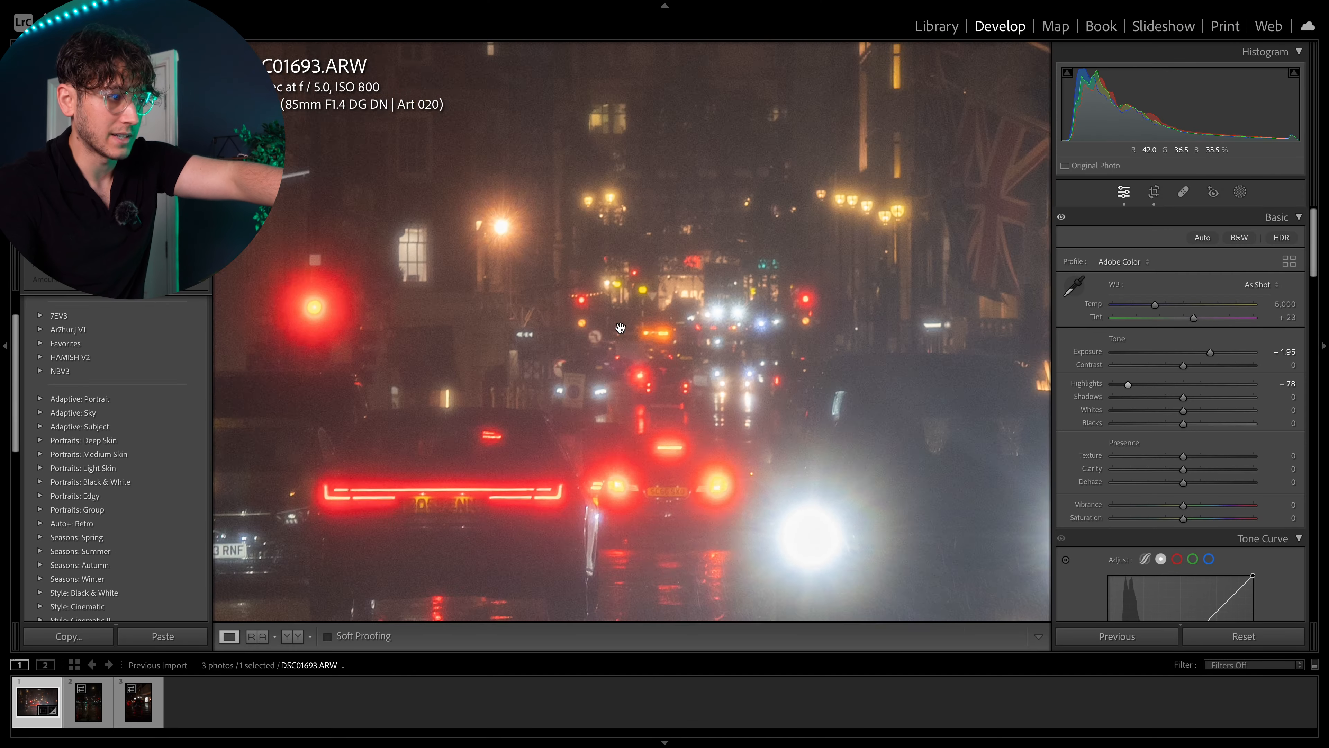
pyautogui.click(705, 395)
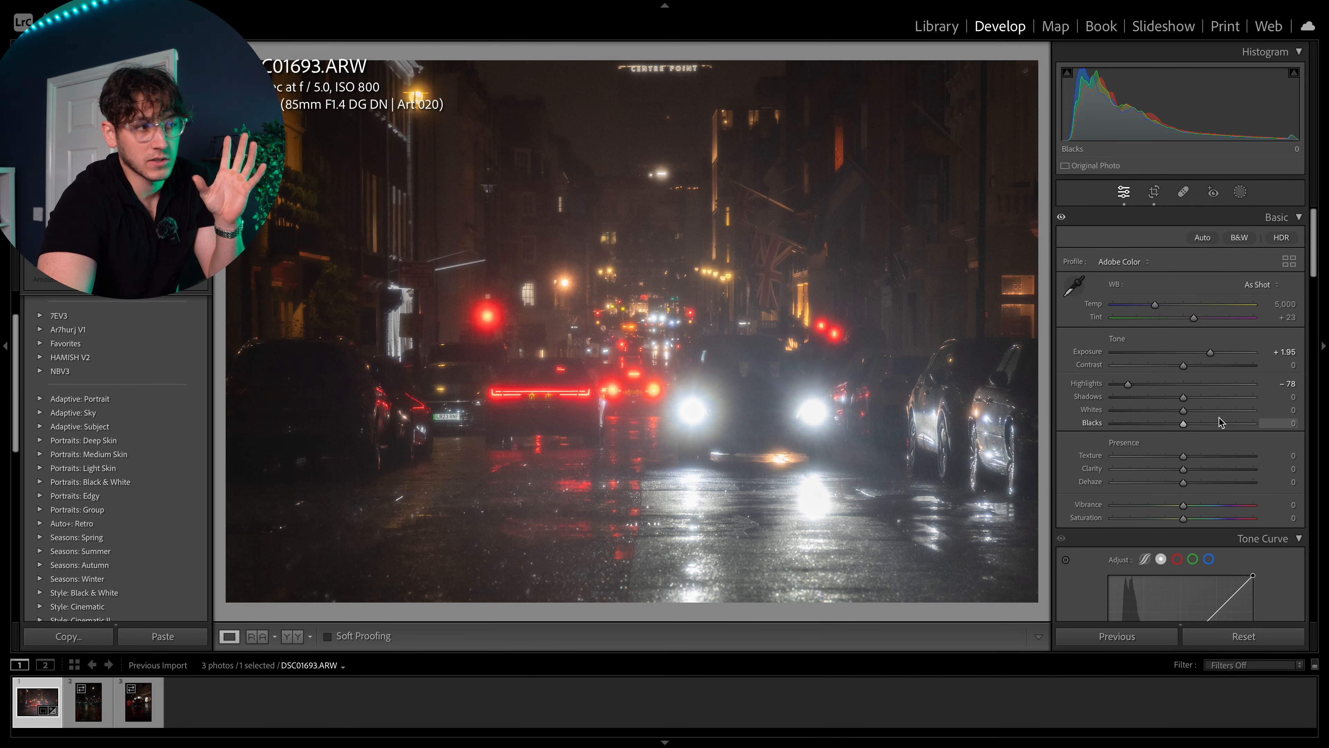
# Step: Set the Red hue to -37 in the Color Mixer and check the traffic and tail lights up close
pyautogui.scroll(-1, 1219, 417)
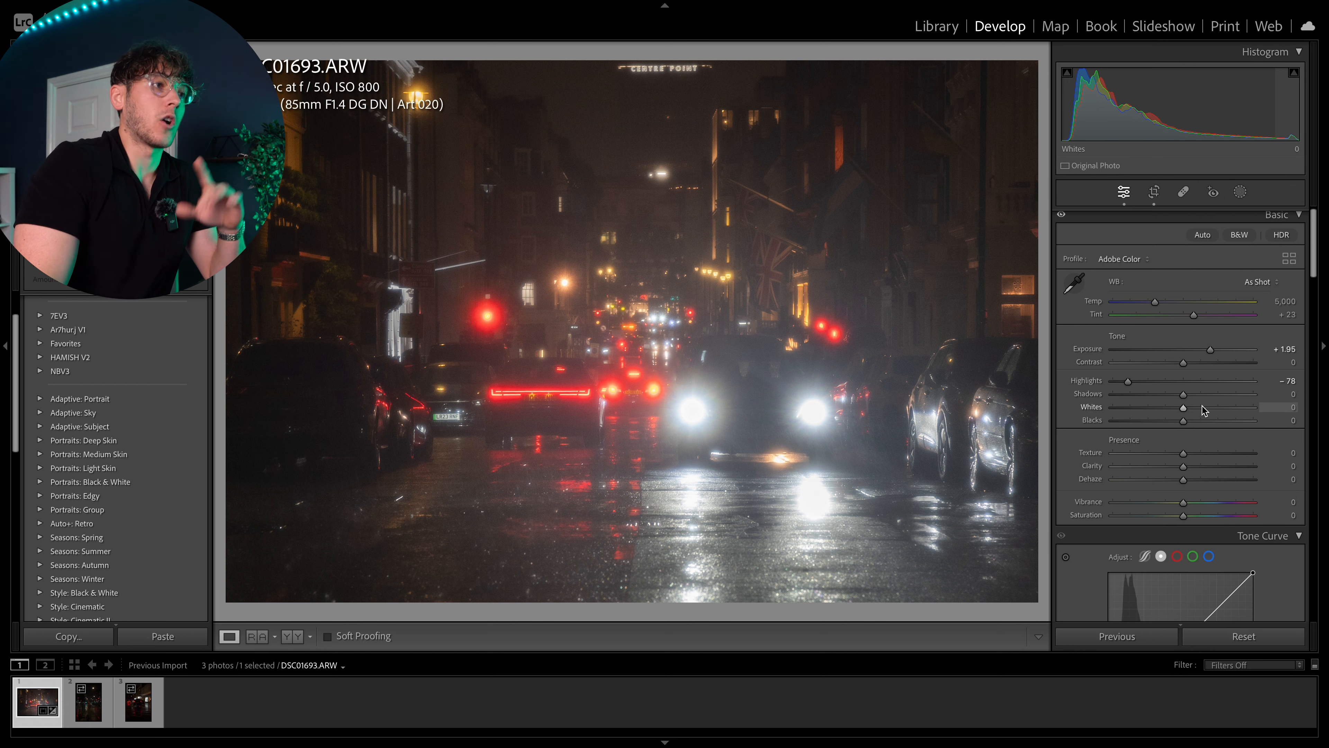
pyautogui.scroll(-10, 1199, 407)
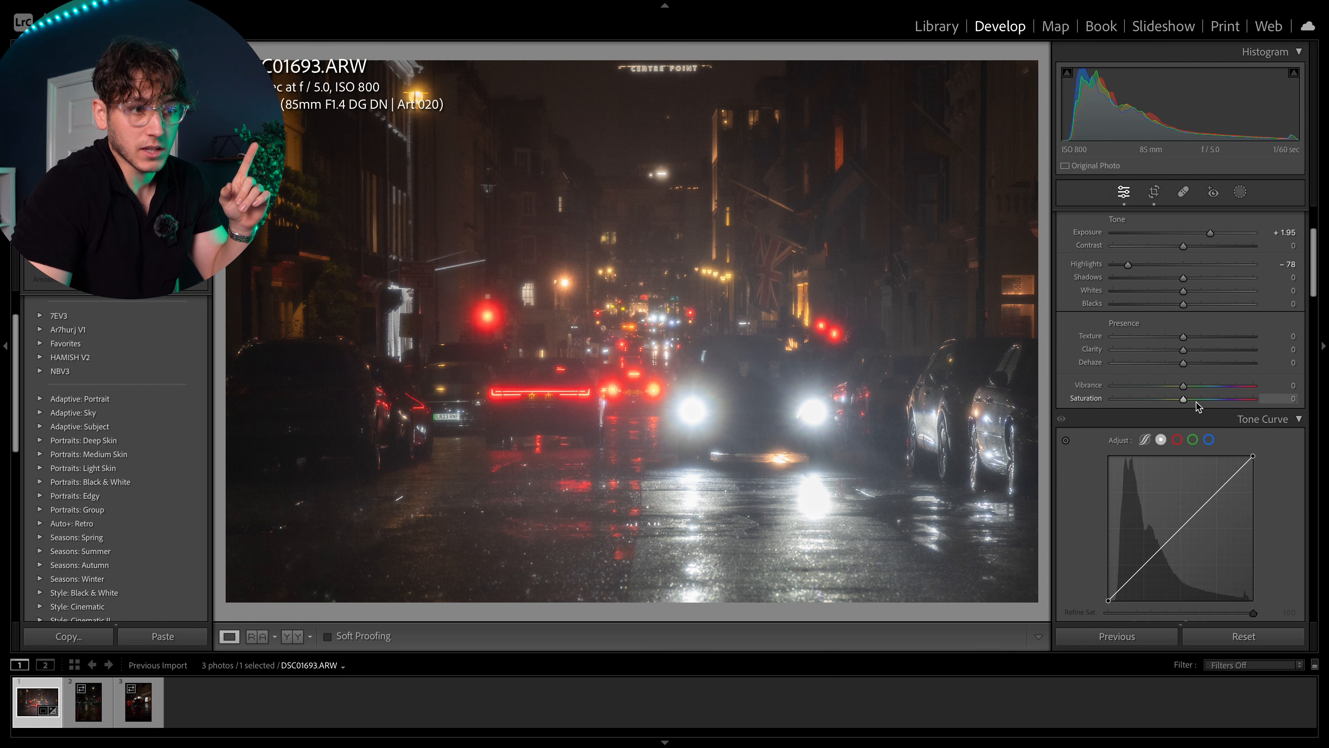
pyautogui.scroll(-4, 1198, 407)
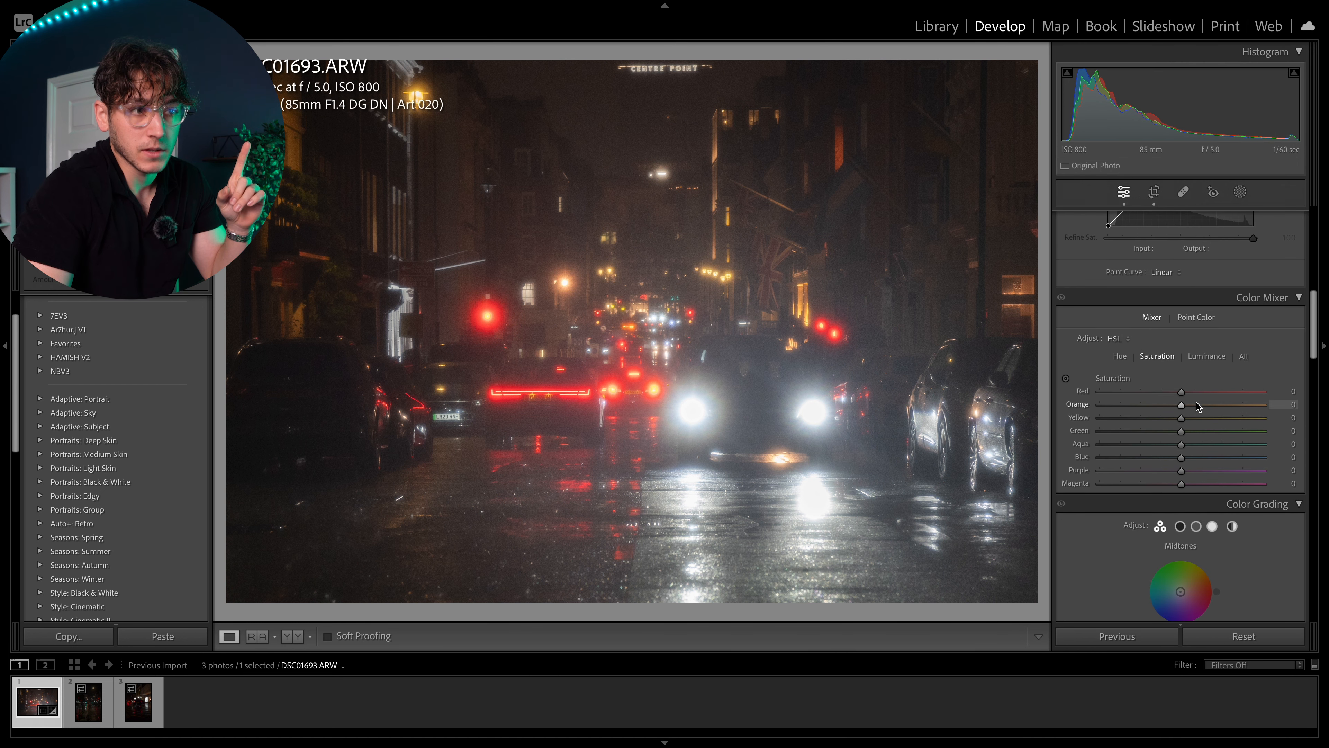
pyautogui.click(1195, 318)
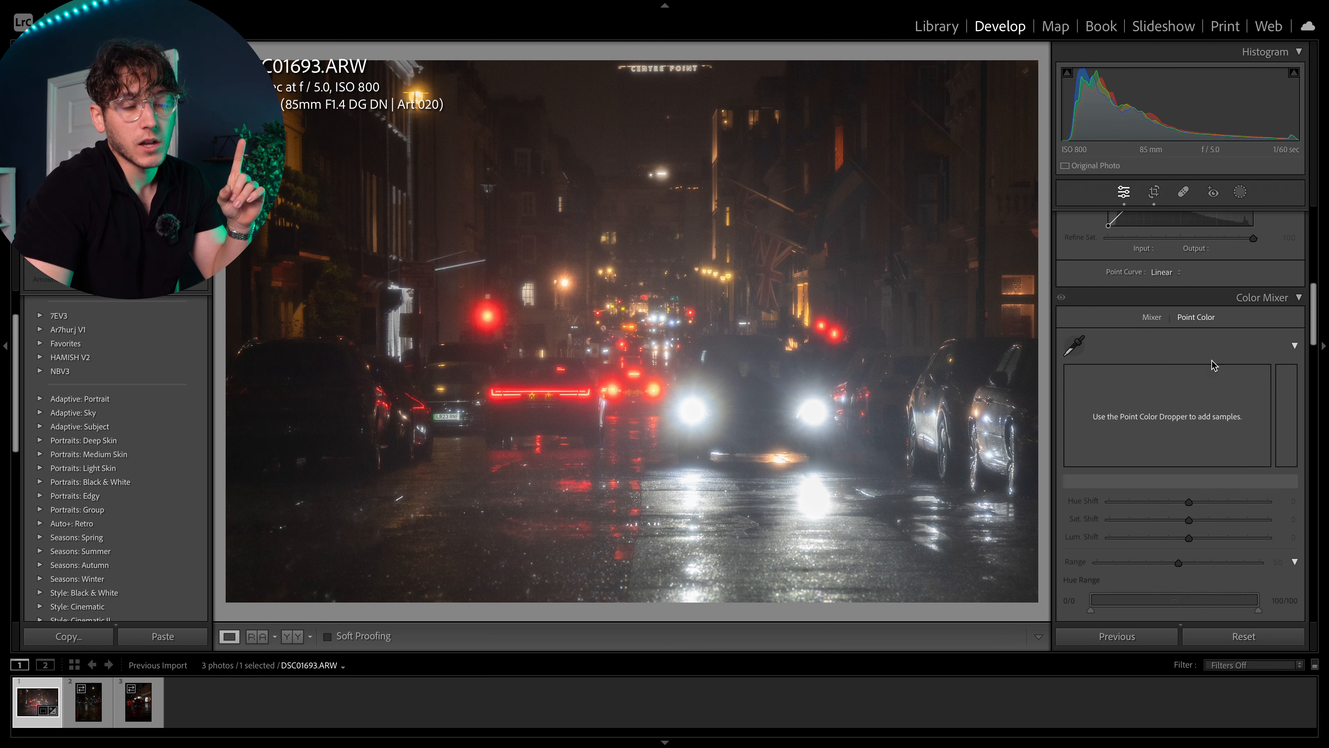
pyautogui.click(1158, 320)
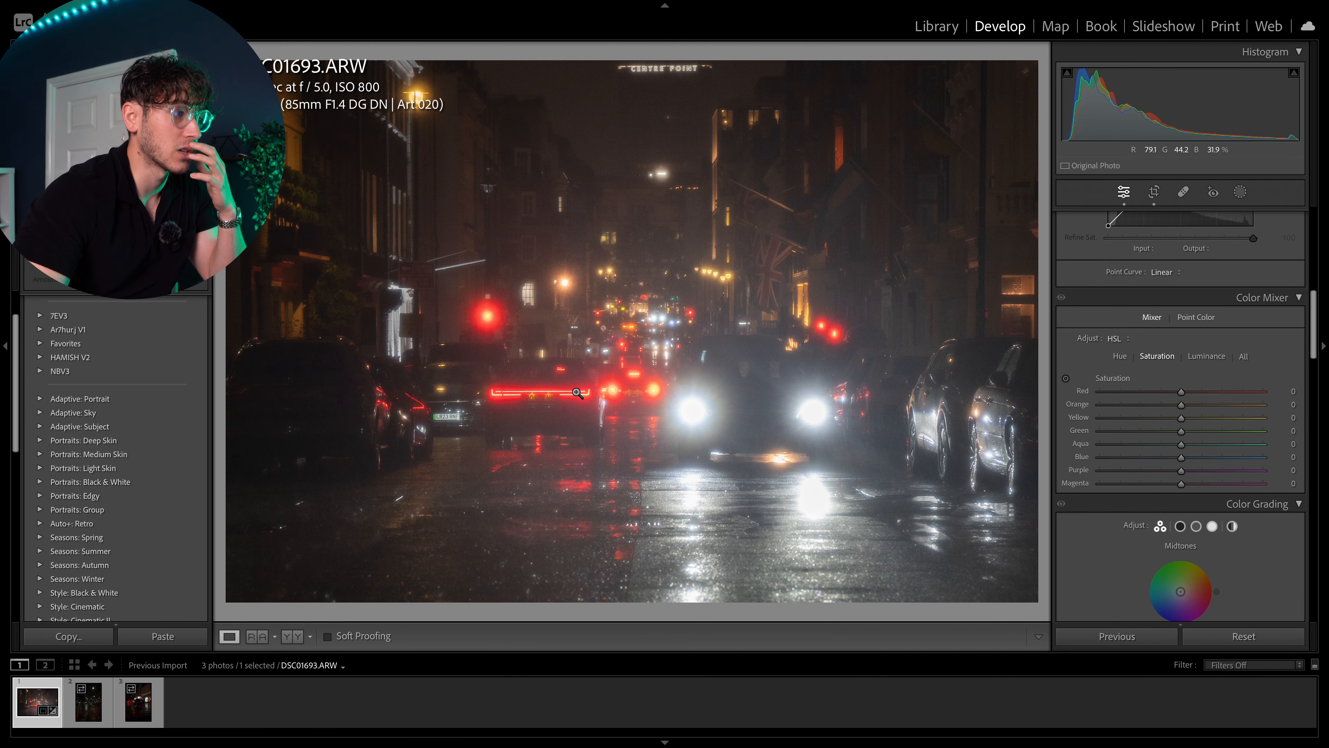
pyautogui.click(1120, 356)
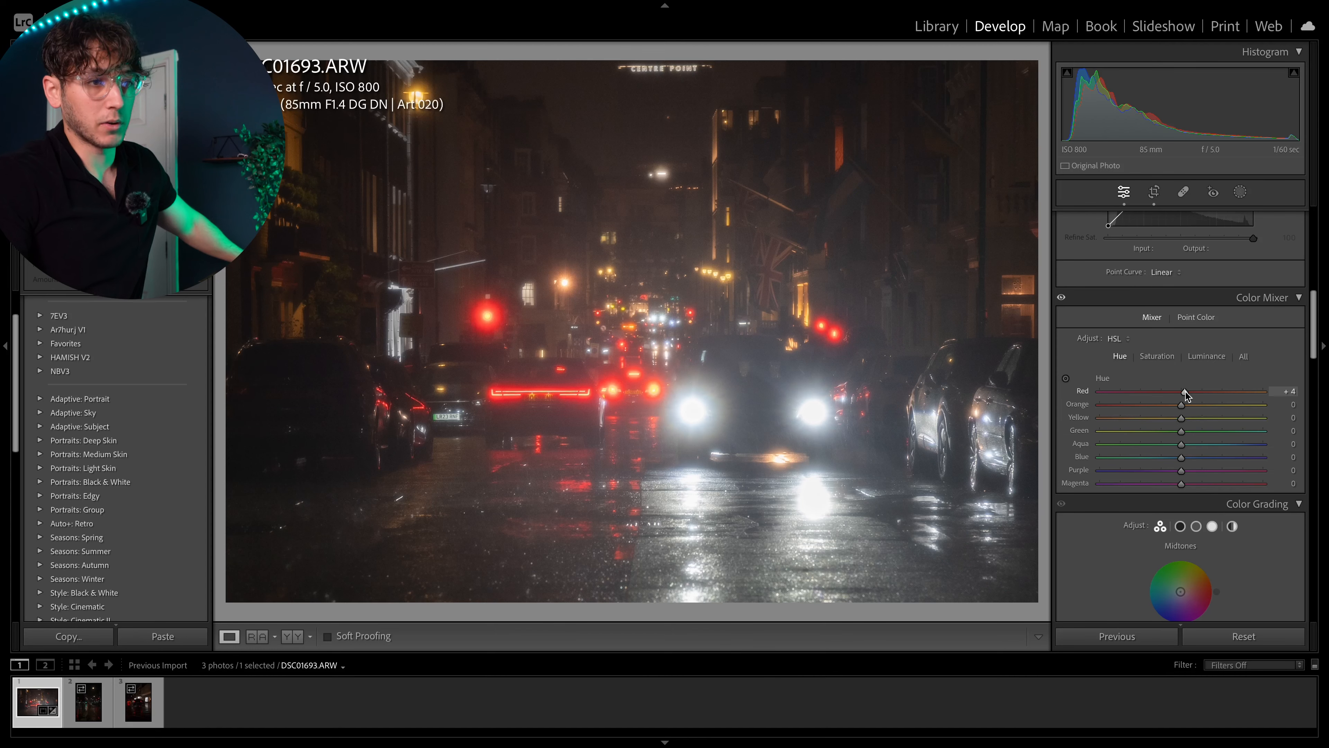
pyautogui.moveTo(1185, 394); pyautogui.dragTo(1237, 396)
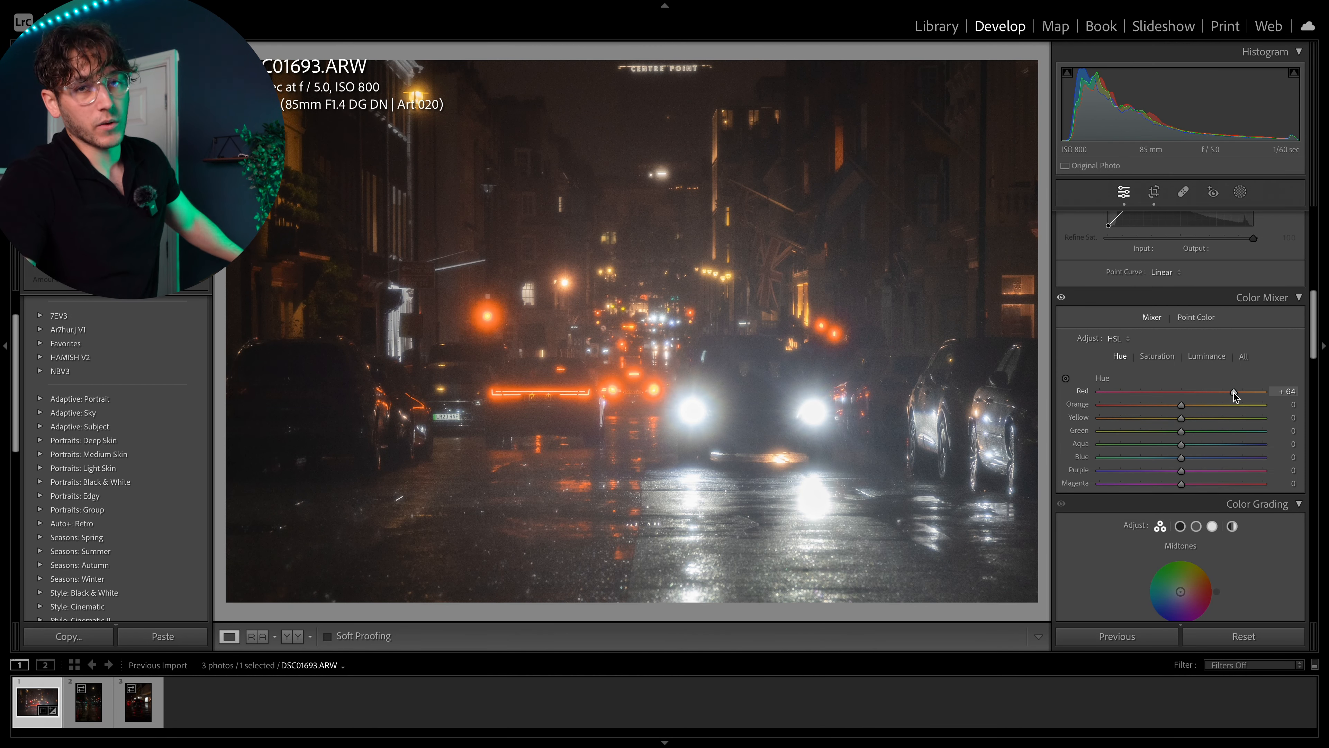
pyautogui.moveTo(1234, 392); pyautogui.dragTo(1161, 387)
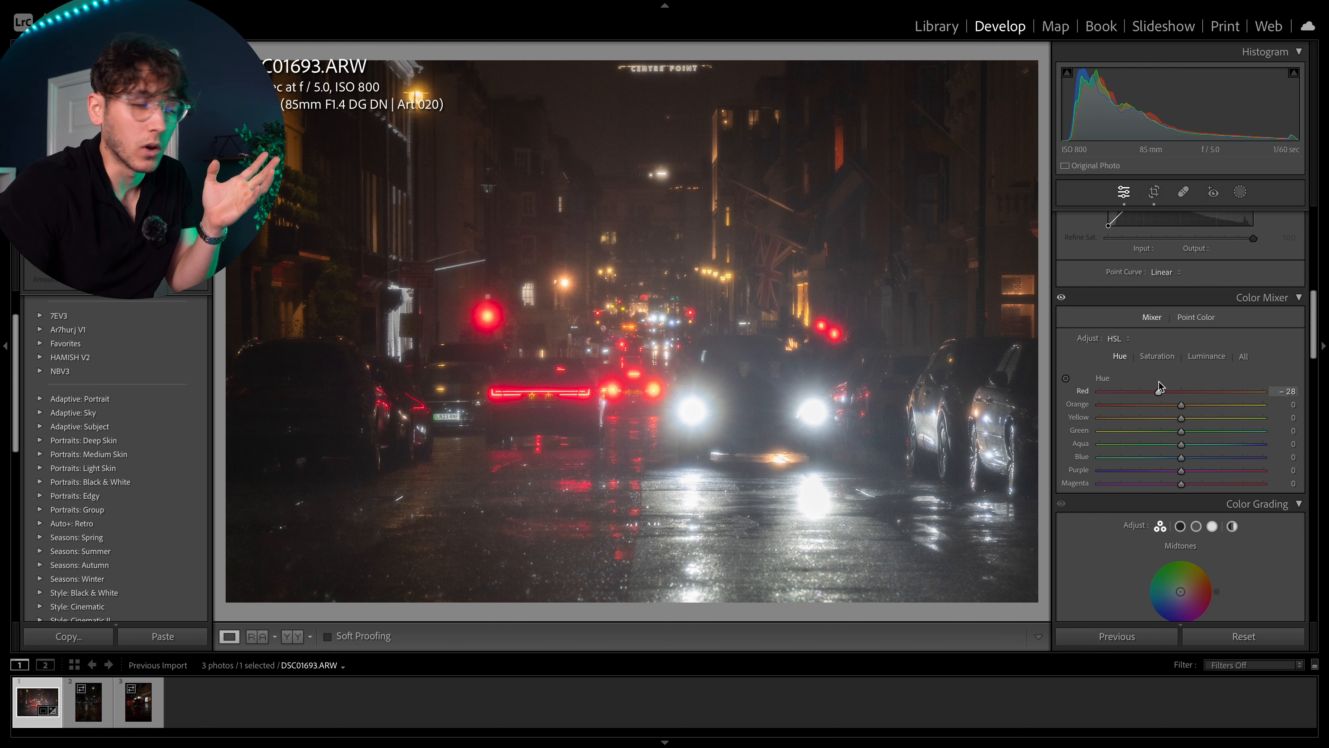
pyautogui.moveTo(677, 404); pyautogui.dragTo(707, 406)
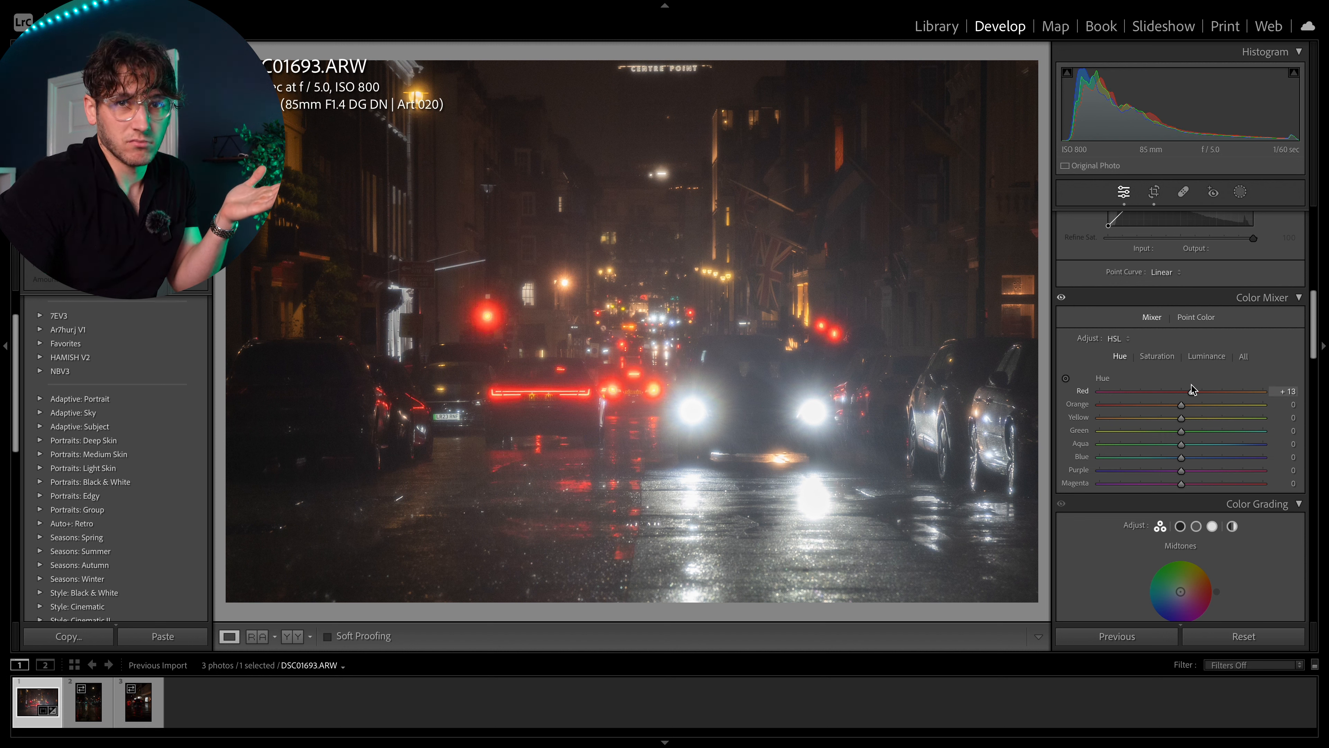
pyautogui.moveTo(1173, 391)
pyautogui.mouseDown()
pyautogui.moveTo(1142, 391)
pyautogui.moveTo(1189, 390)
pyautogui.mouseUp()
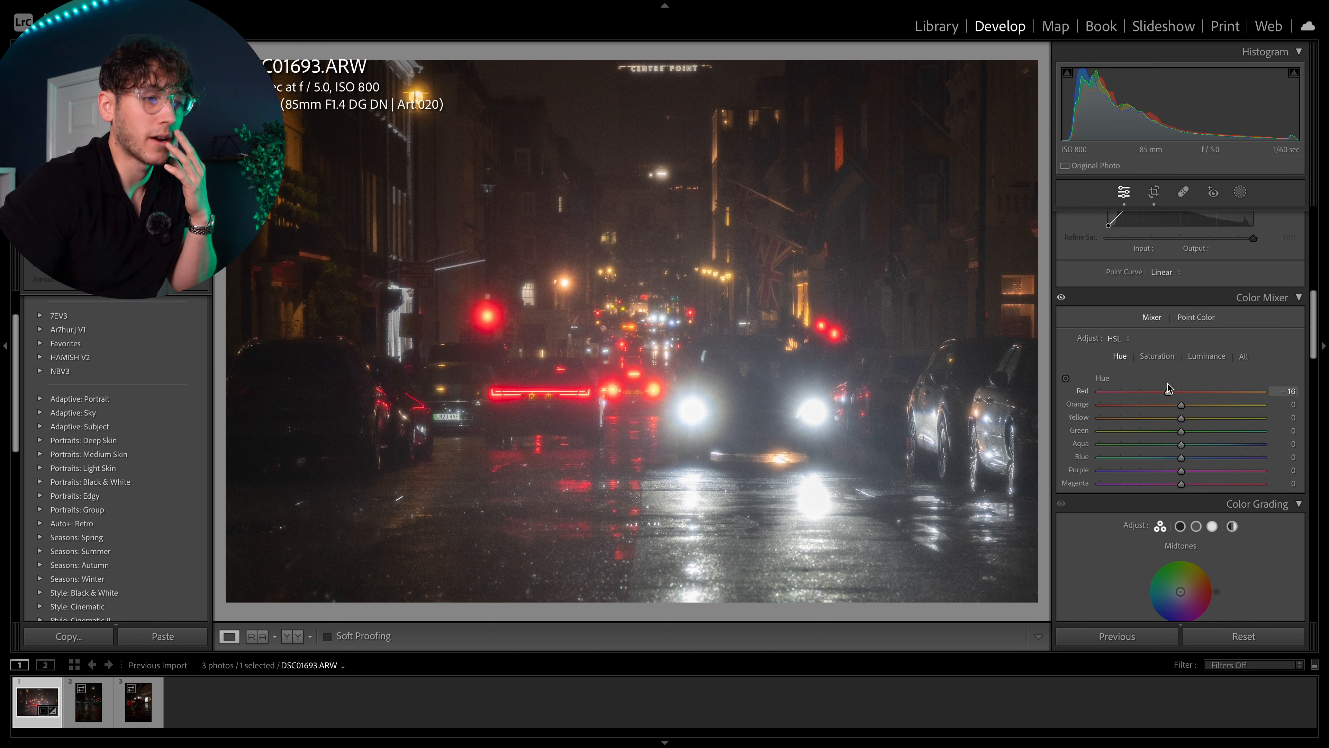
pyautogui.moveTo(1159, 390); pyautogui.dragTo(1164, 390)
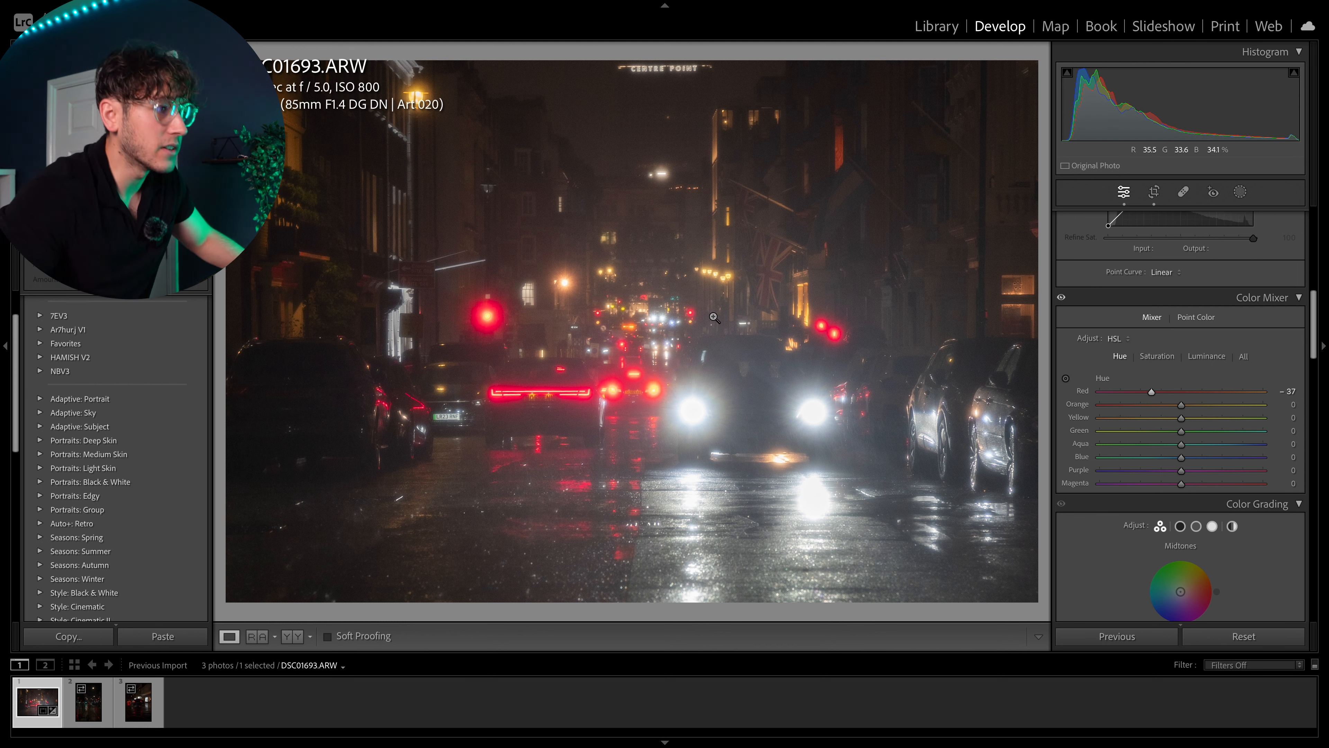
pyautogui.click(677, 320)
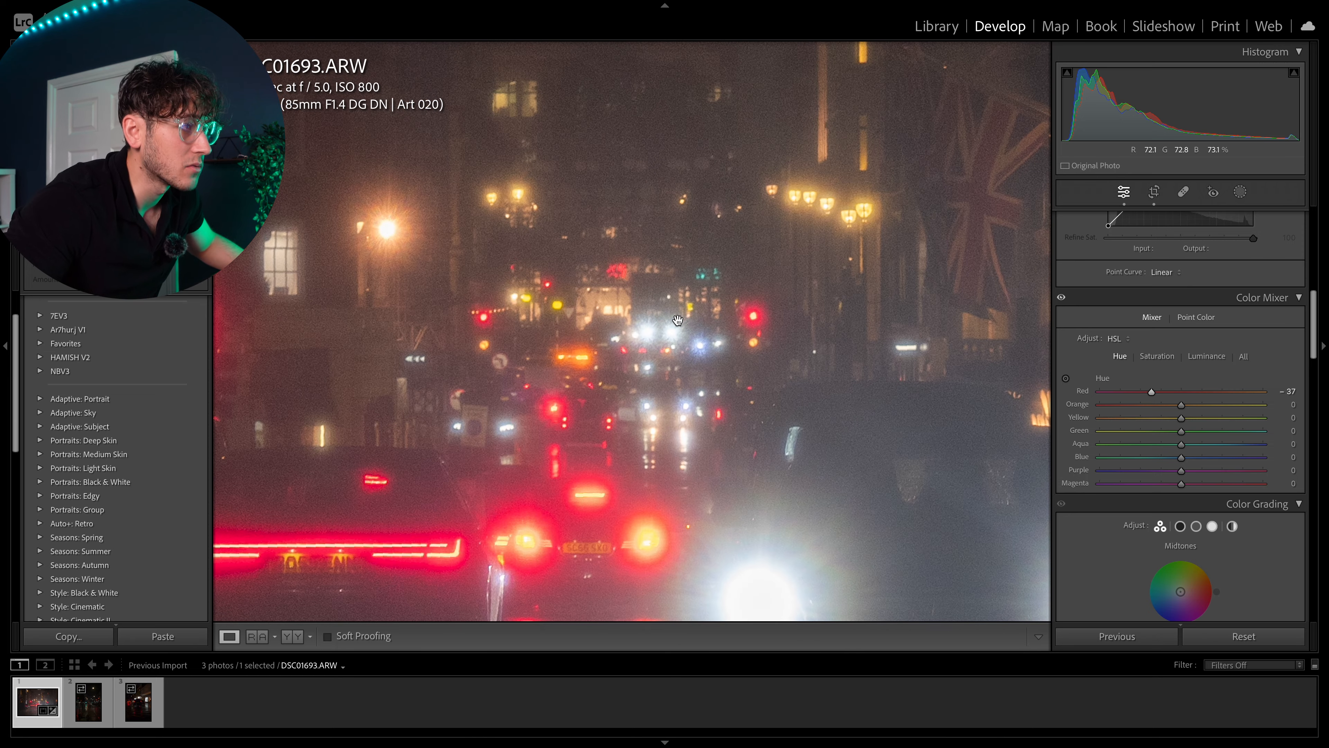
pyautogui.click(545, 312)
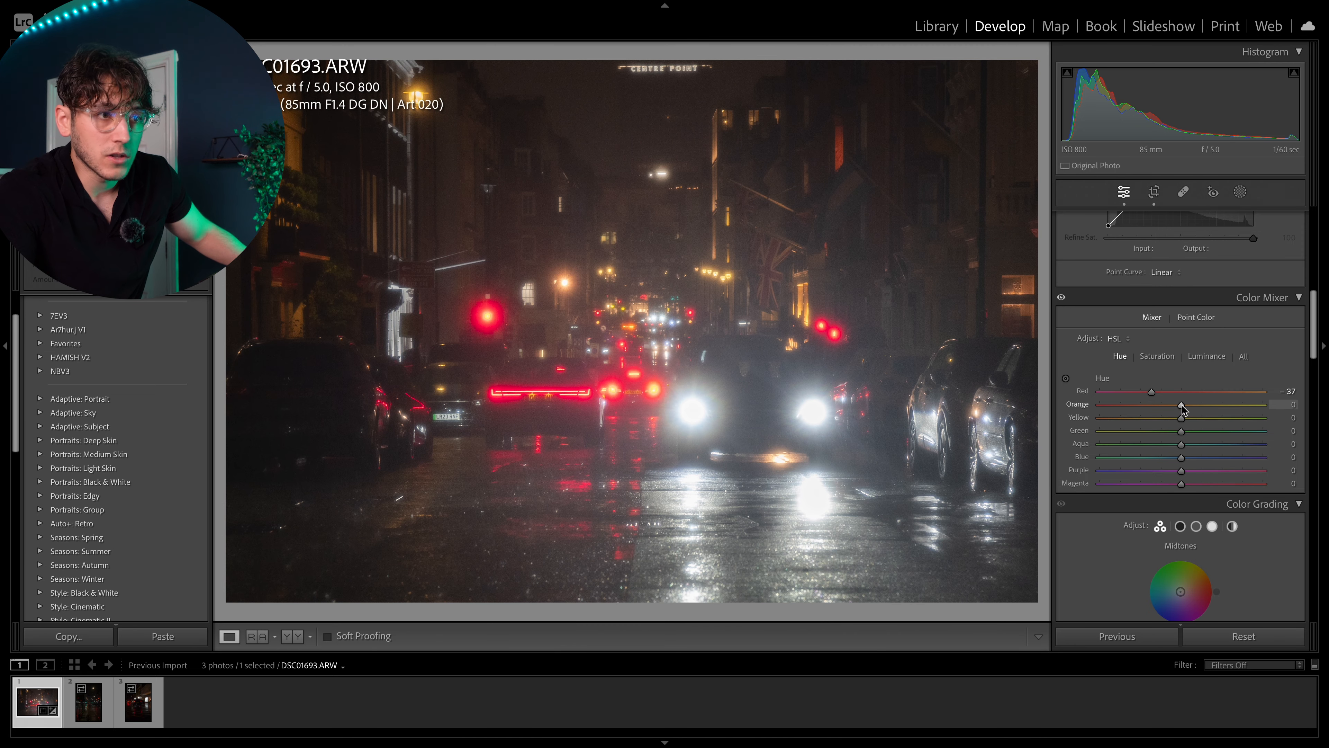
# Step: Set the Orange hue to -10 and the Yellow hue to +8, checking the building lights up close
pyautogui.moveTo(1182, 407); pyautogui.dragTo(1210, 405)
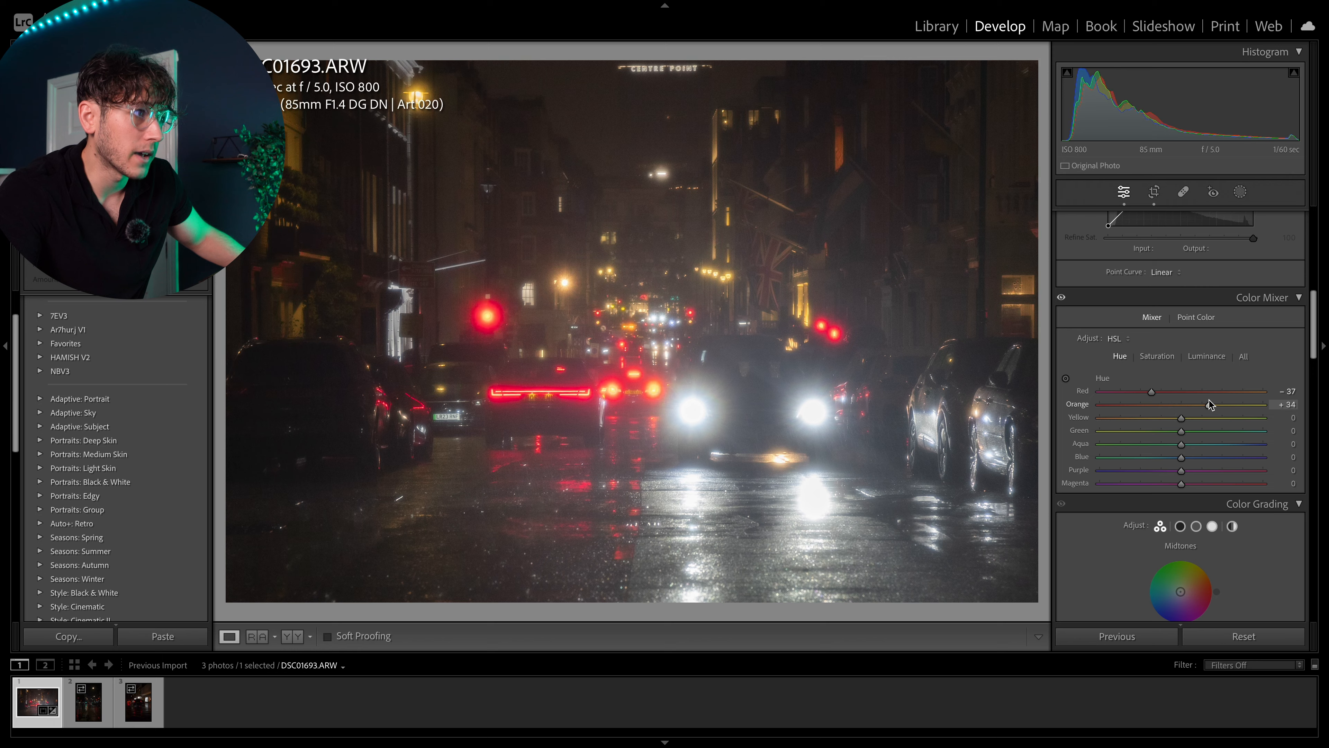
pyautogui.click(839, 154)
pyautogui.moveTo(555, 225); pyautogui.dragTo(714, 310)
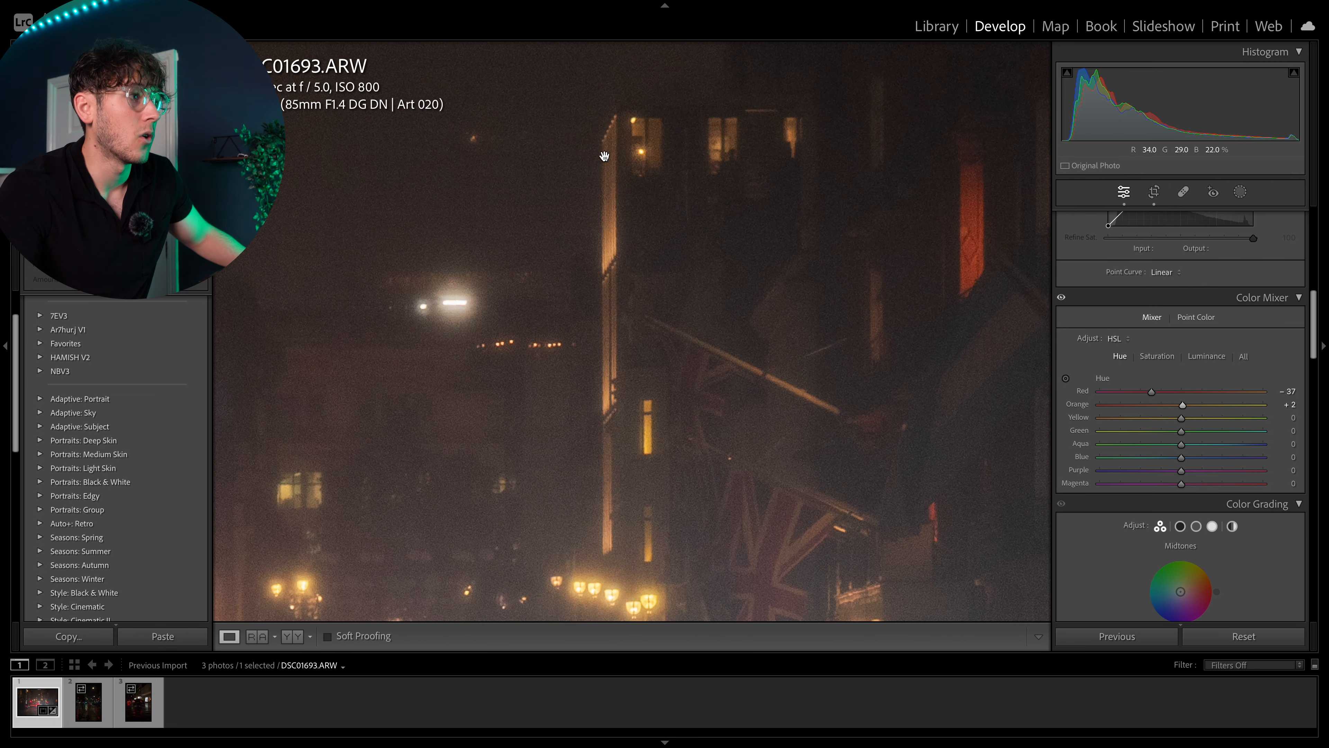
pyautogui.click(605, 157)
pyautogui.moveTo(1156, 406); pyautogui.dragTo(1198, 403)
pyautogui.moveTo(1163, 406); pyautogui.dragTo(1183, 404)
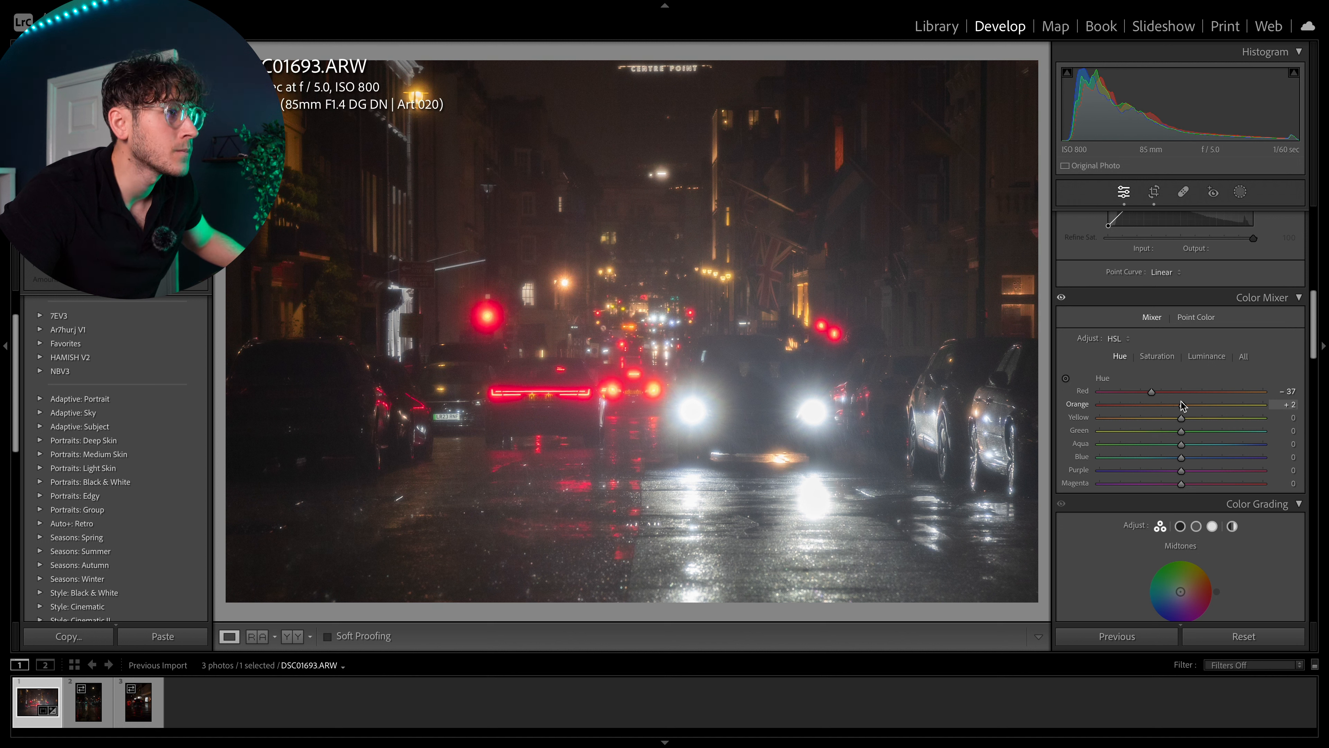
pyautogui.moveTo(1176, 407); pyautogui.dragTo(1189, 405)
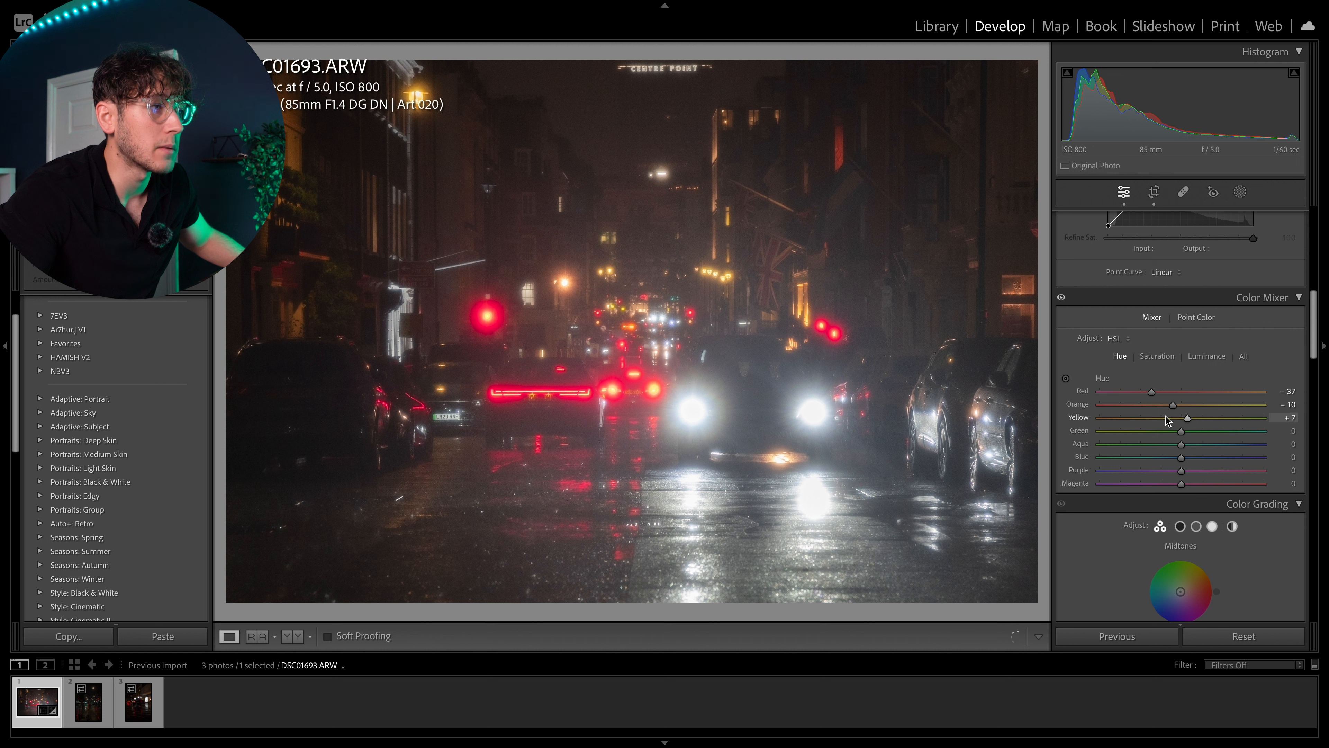
pyautogui.moveTo(1205, 418)
pyautogui.mouseDown()
pyautogui.moveTo(1143, 417)
pyautogui.moveTo(1203, 418)
pyautogui.moveTo(1186, 421)
pyautogui.mouseUp()
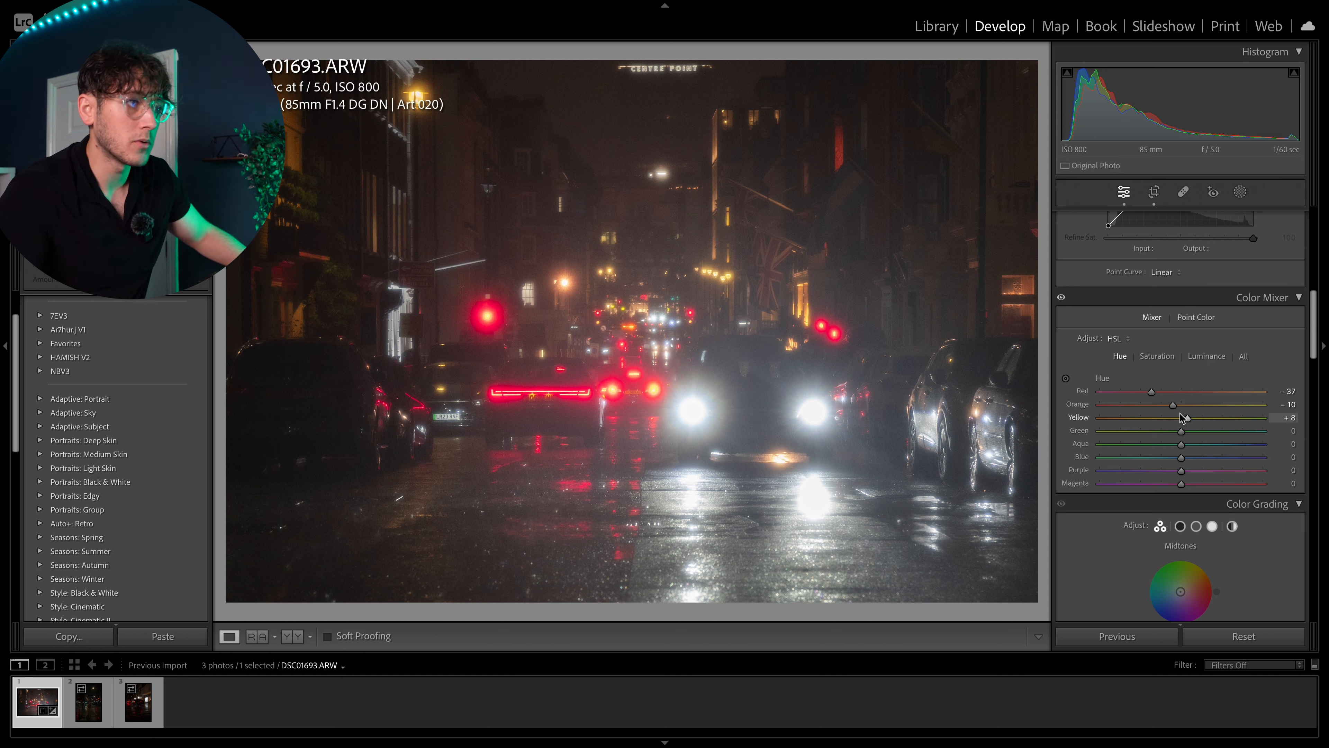
# Step: Set the Color Mixer hues to Green +7, Aqua -5, Blue -3 and Magenta +4
pyautogui.moveTo(1180, 431); pyautogui.dragTo(1161, 430)
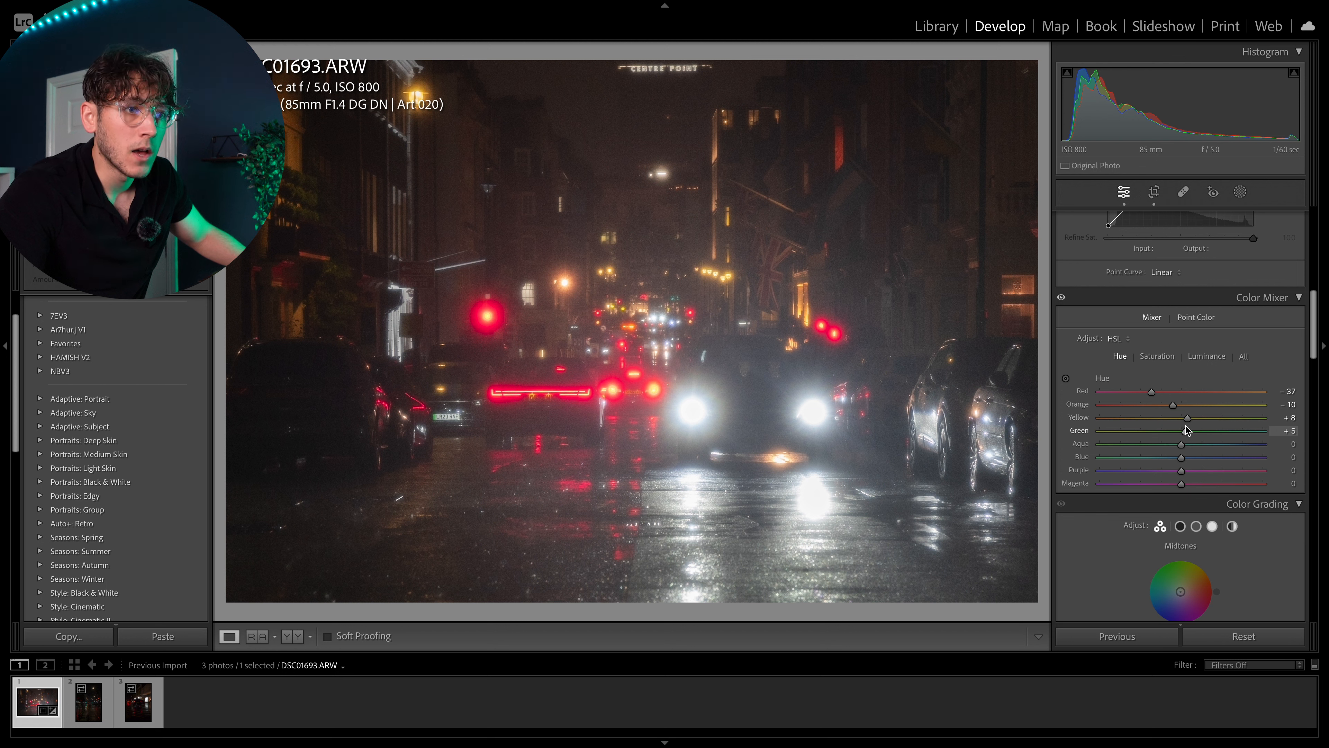
pyautogui.moveTo(1179, 446); pyautogui.dragTo(1198, 443)
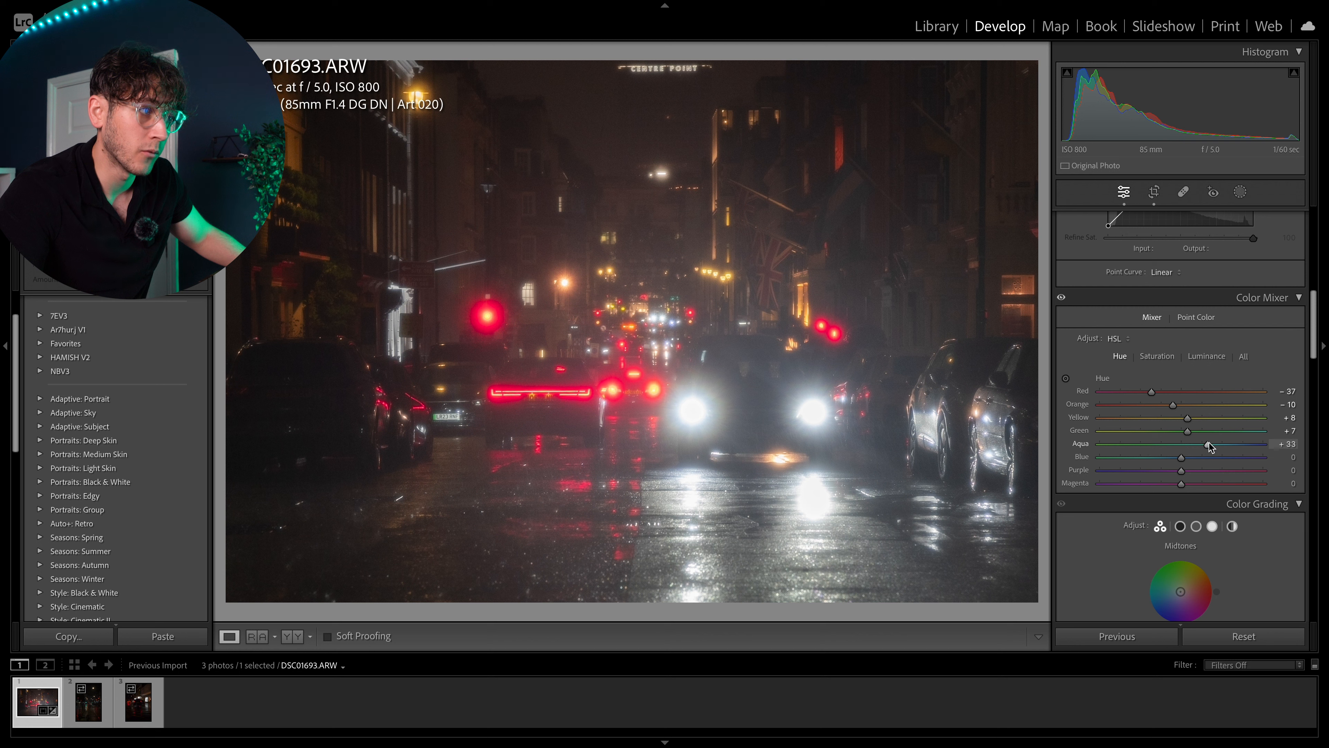
pyautogui.moveTo(1179, 448); pyautogui.dragTo(1178, 446)
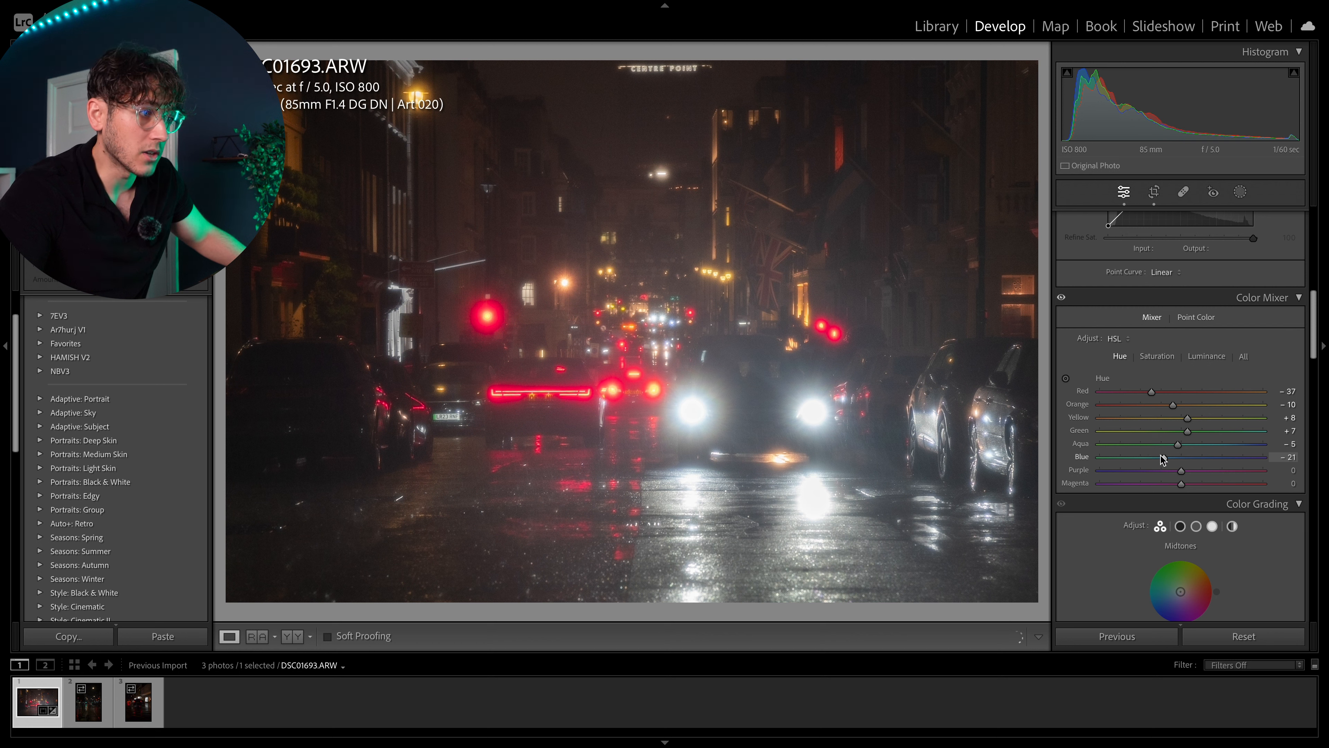
pyautogui.moveTo(1177, 458); pyautogui.dragTo(1180, 457)
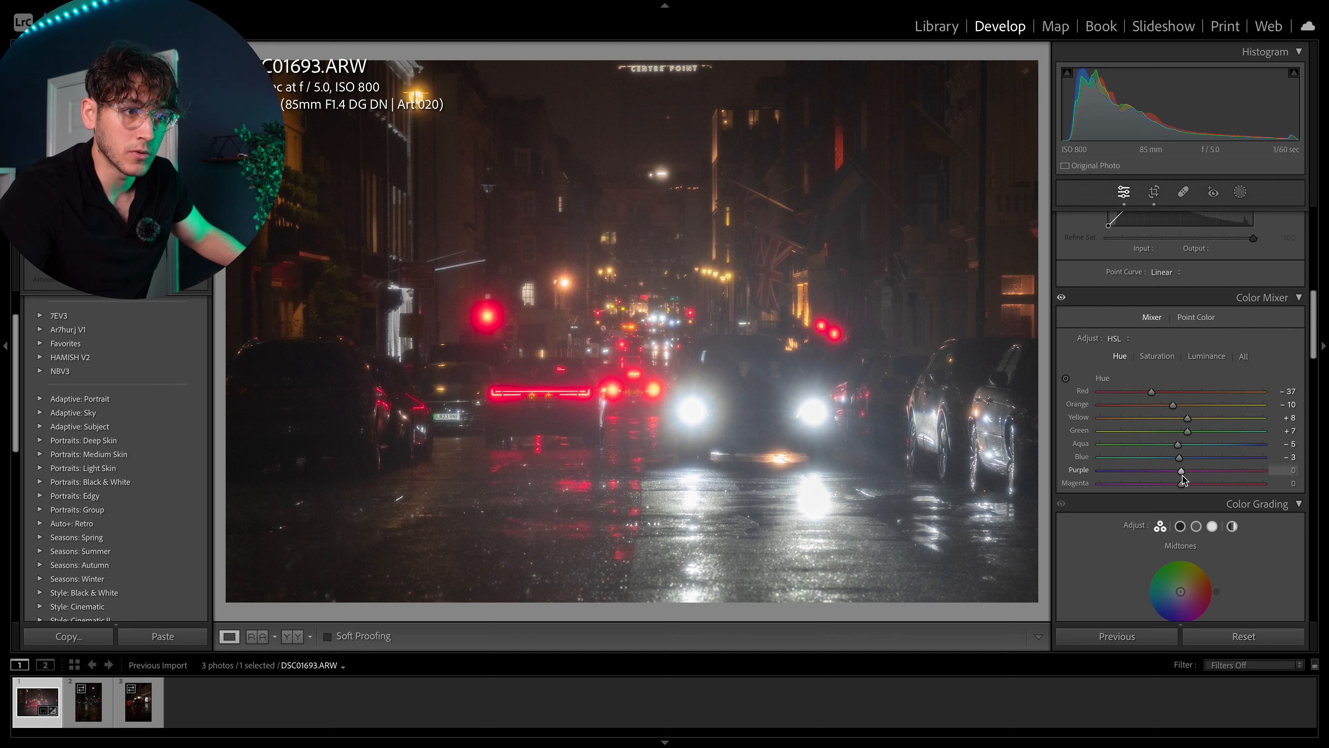
pyautogui.moveTo(1184, 472)
pyautogui.mouseDown()
pyautogui.moveTo(1145, 482)
pyautogui.moveTo(1185, 483)
pyautogui.mouseUp()
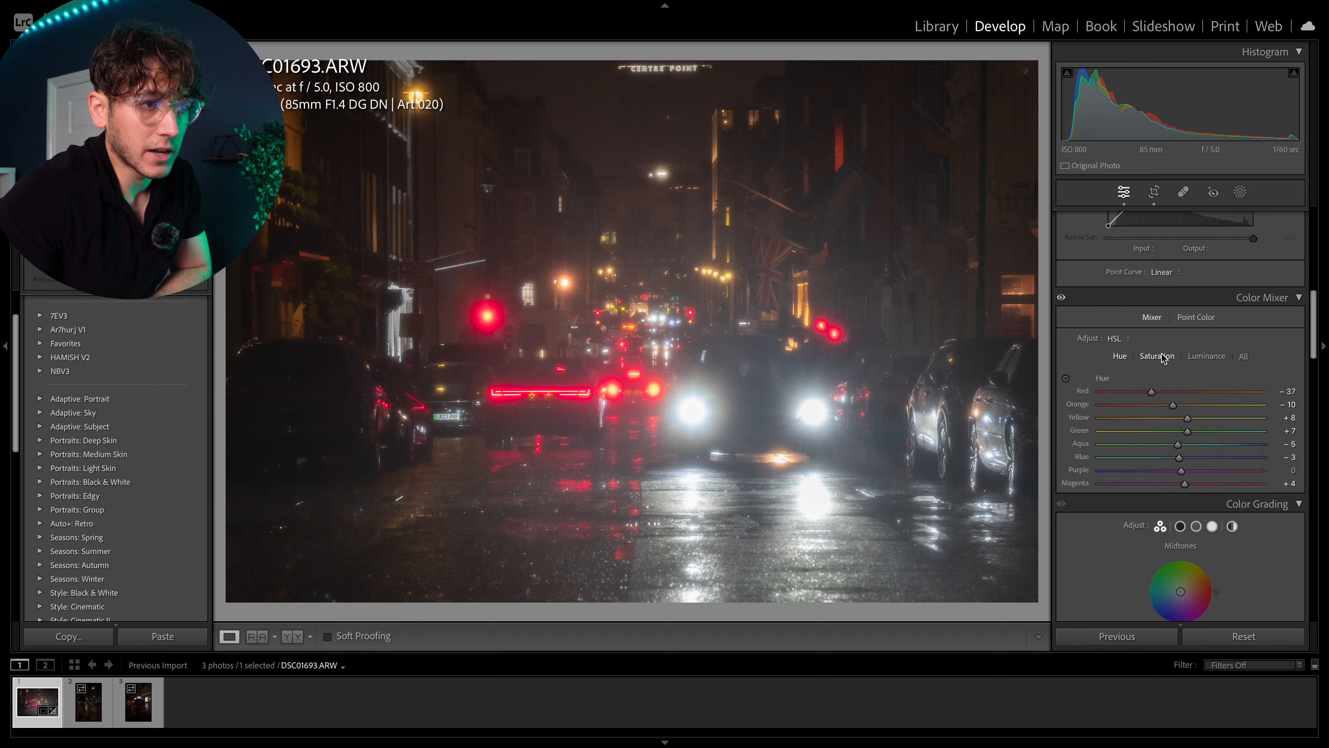
# Step: Set the Red saturation to -7 and the Orange saturation to +7 in the Color Mixer, checking the street lights up close
pyautogui.click(1154, 356)
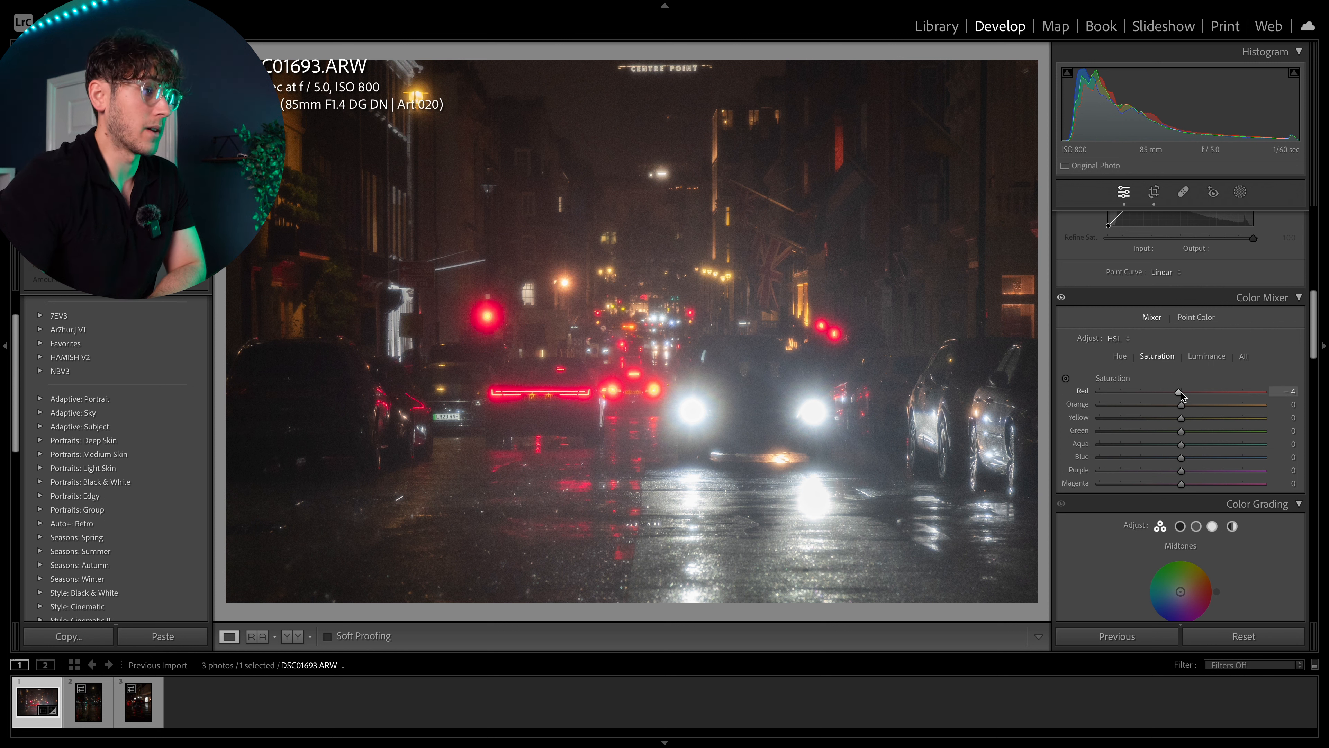
pyautogui.moveTo(1180, 392)
pyautogui.mouseDown()
pyautogui.moveTo(1136, 392)
pyautogui.moveTo(1182, 386)
pyautogui.mouseUp()
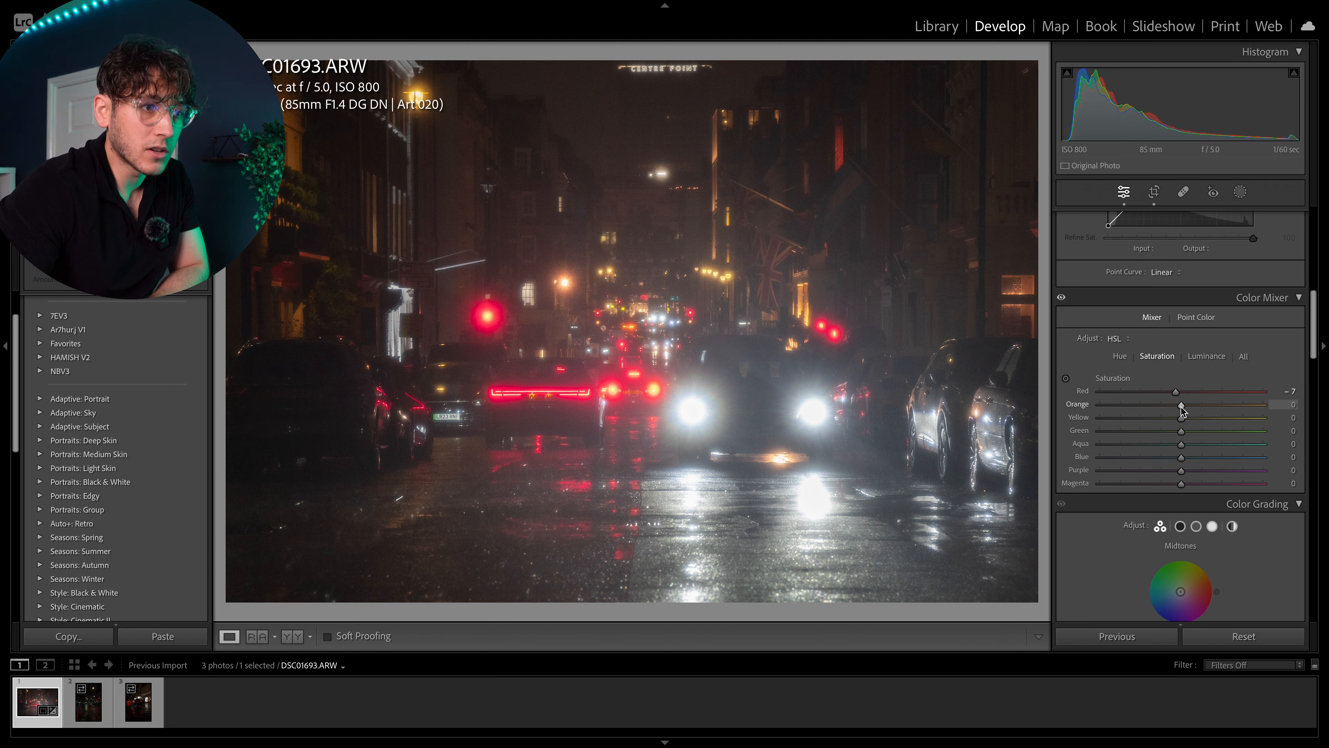
pyautogui.moveTo(1198, 405); pyautogui.dragTo(1171, 407)
pyautogui.click(719, 199)
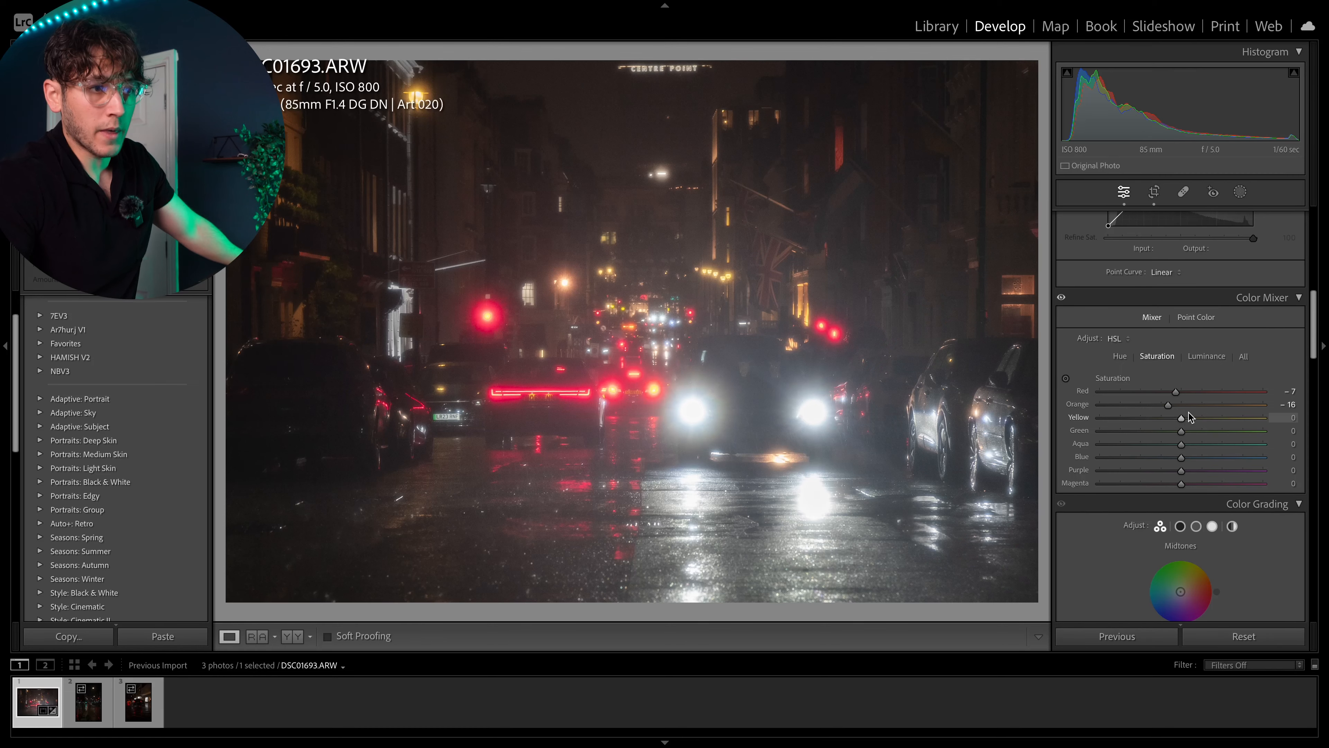
pyautogui.moveTo(1172, 406); pyautogui.dragTo(1192, 409)
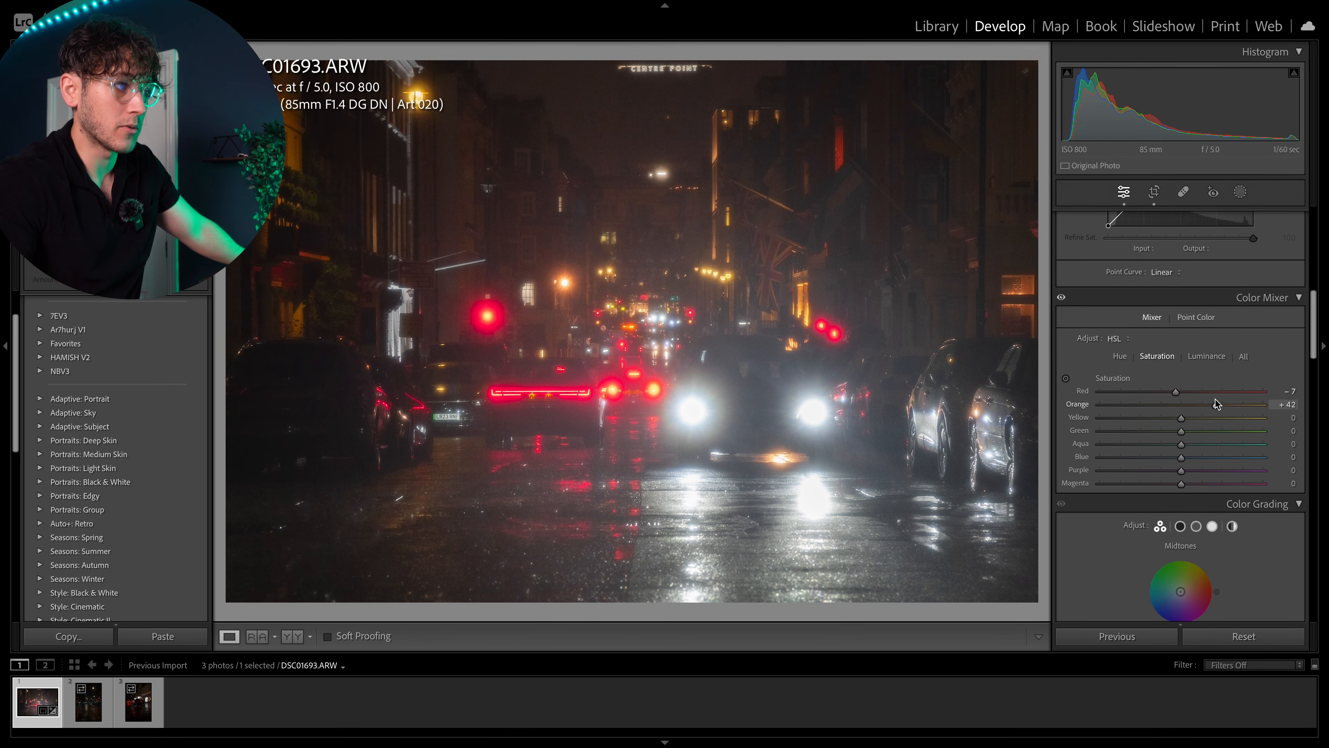
pyautogui.moveTo(1207, 407)
pyautogui.mouseDown()
pyautogui.moveTo(1148, 407)
pyautogui.moveTo(1182, 408)
pyautogui.mouseUp()
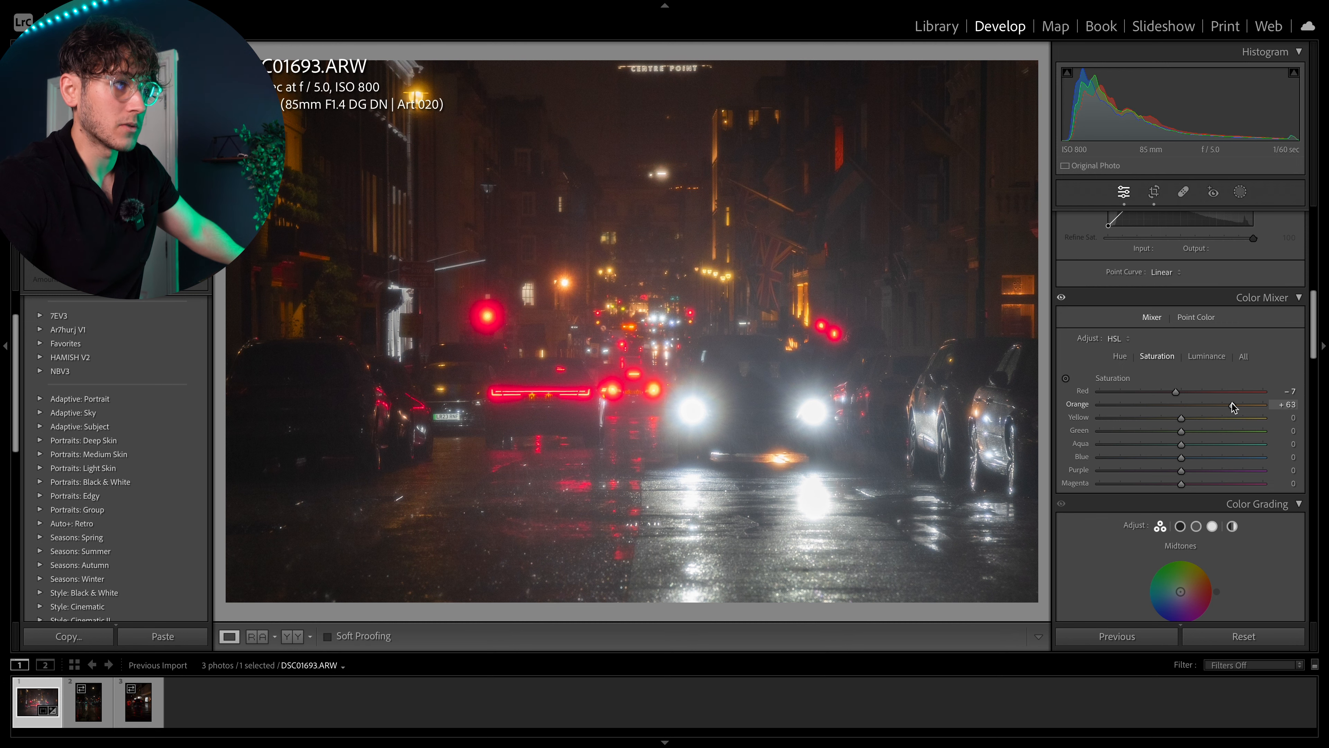
pyautogui.click(600, 232)
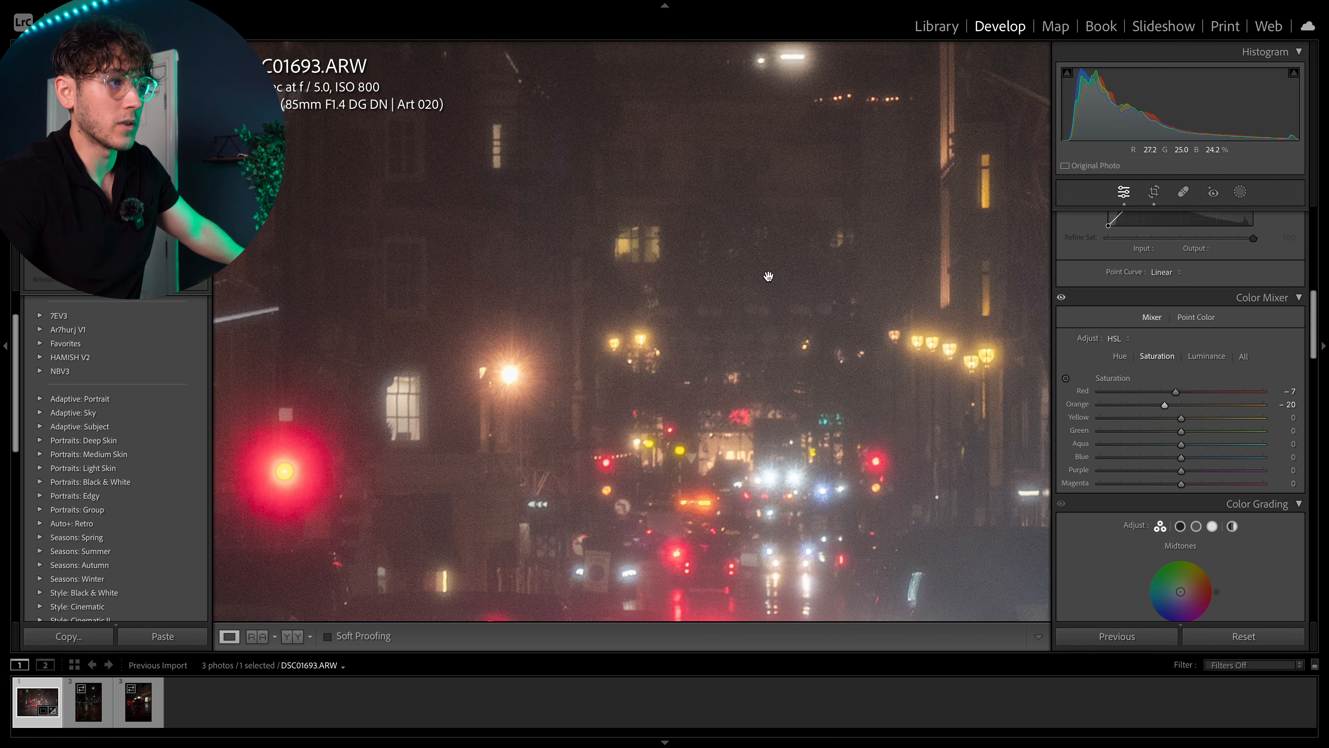
pyautogui.click(736, 320)
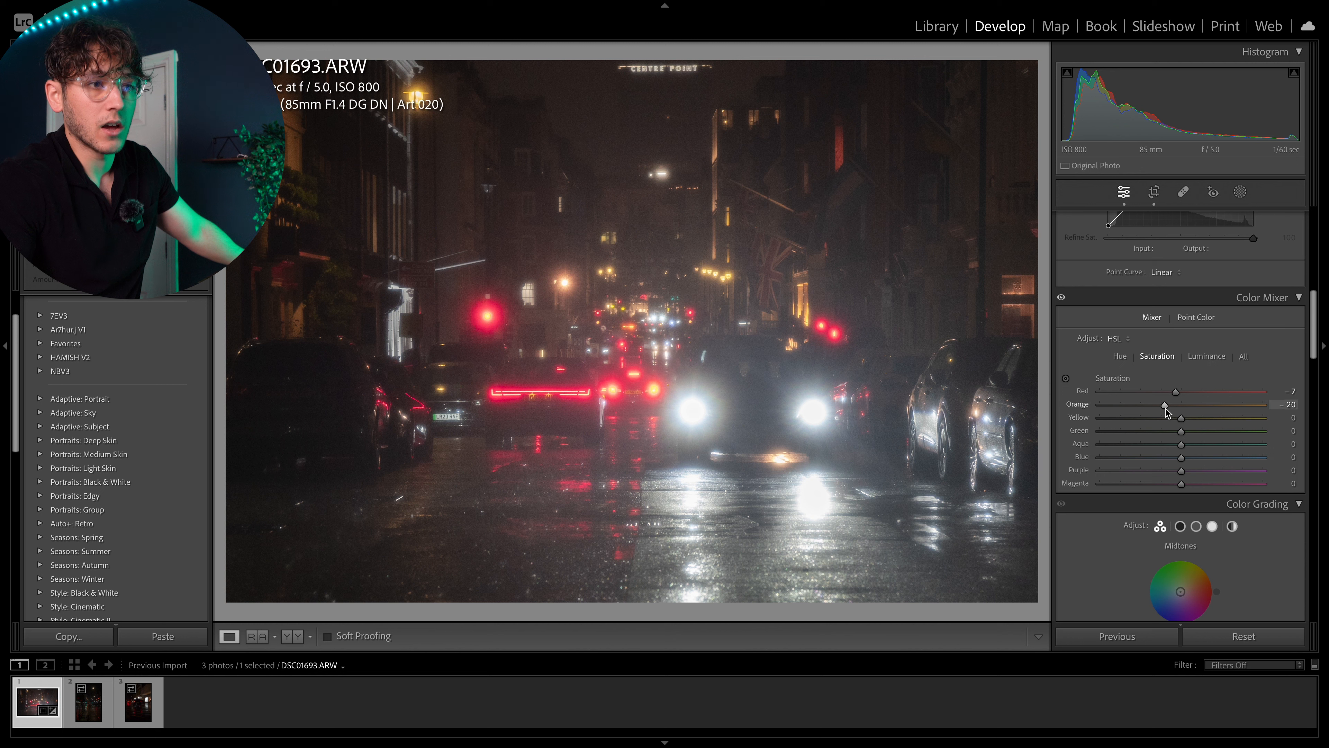
pyautogui.moveTo(1189, 409); pyautogui.dragTo(1205, 408)
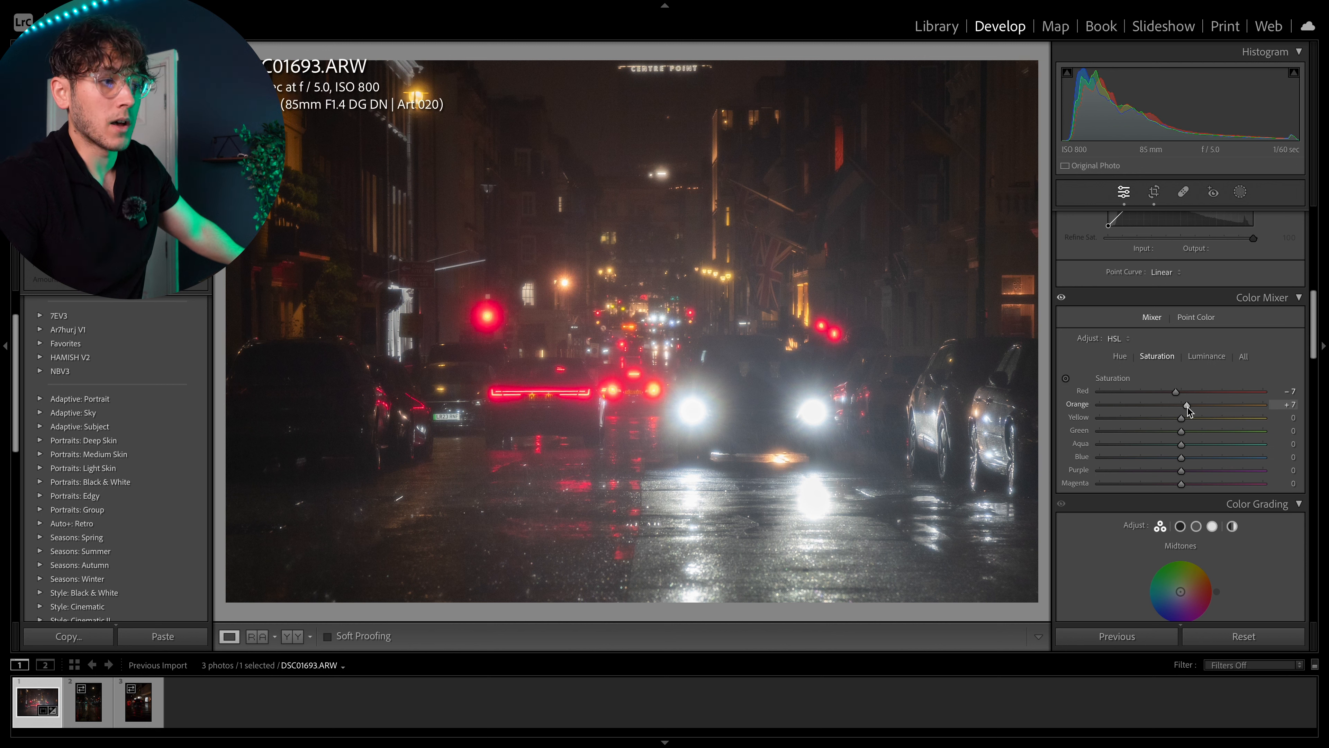
# Step: Set the saturation of Yellow to -11, Green to +7, Aqua to +5, Blue to +6, Purple to +5 and Magenta to +7
pyautogui.moveTo(1181, 417); pyautogui.dragTo(1160, 419)
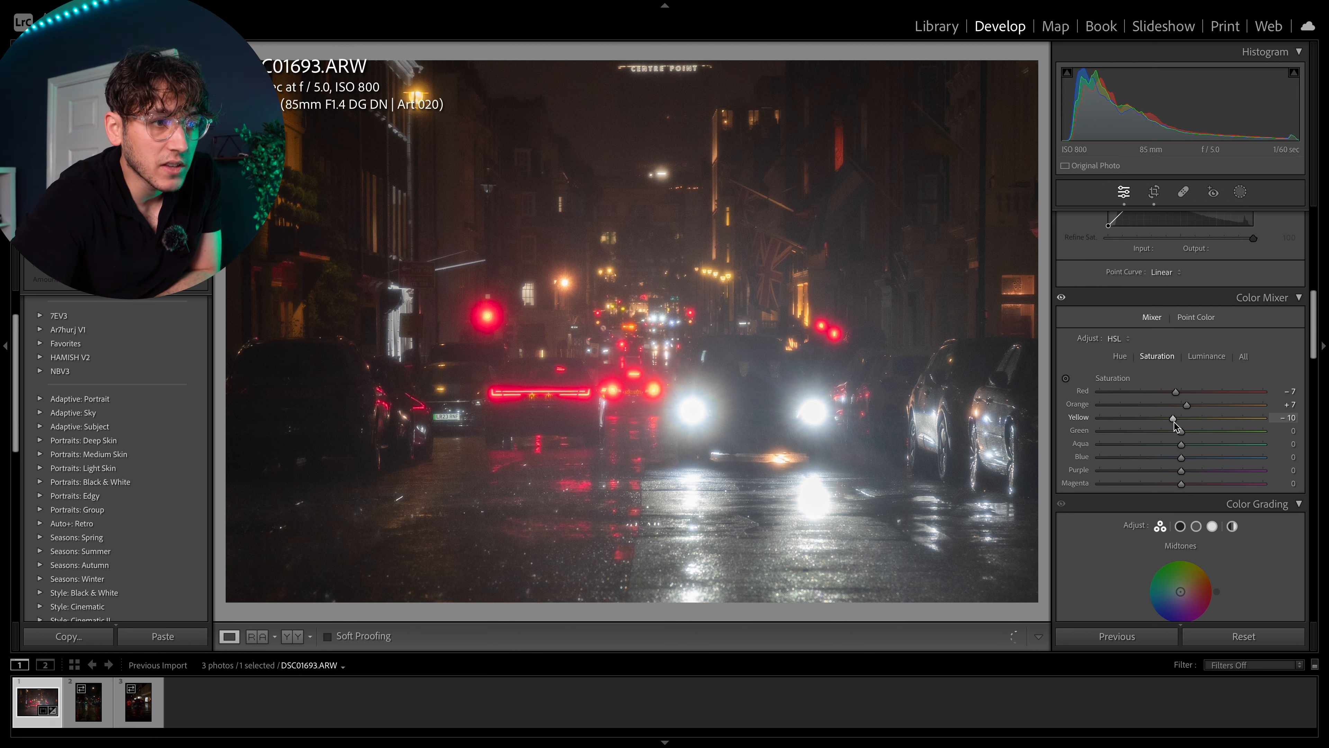
pyautogui.moveTo(1185, 431); pyautogui.dragTo(1187, 470)
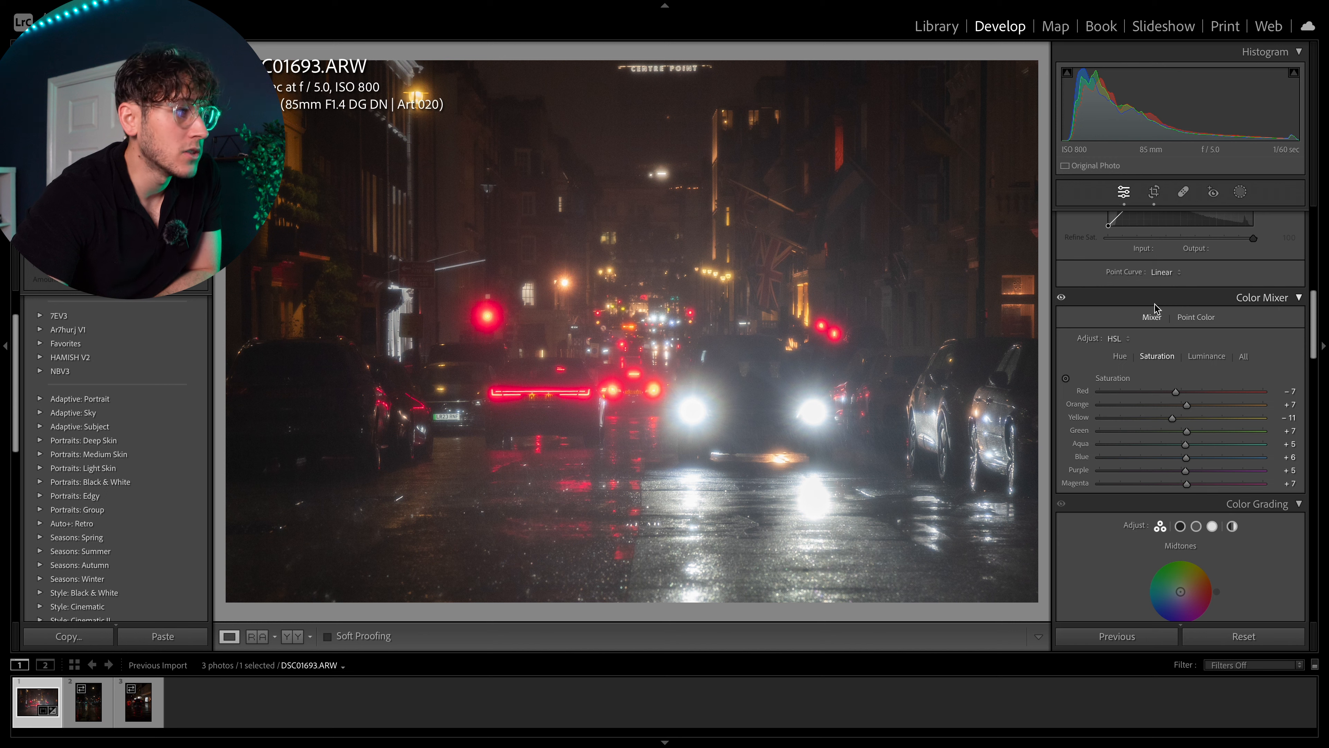
# Step: Set the luminance of Red to -7, Orange to -5 and Yellow to -3, checking the street lamps up close, and return to the hue settings
pyautogui.click(1198, 358)
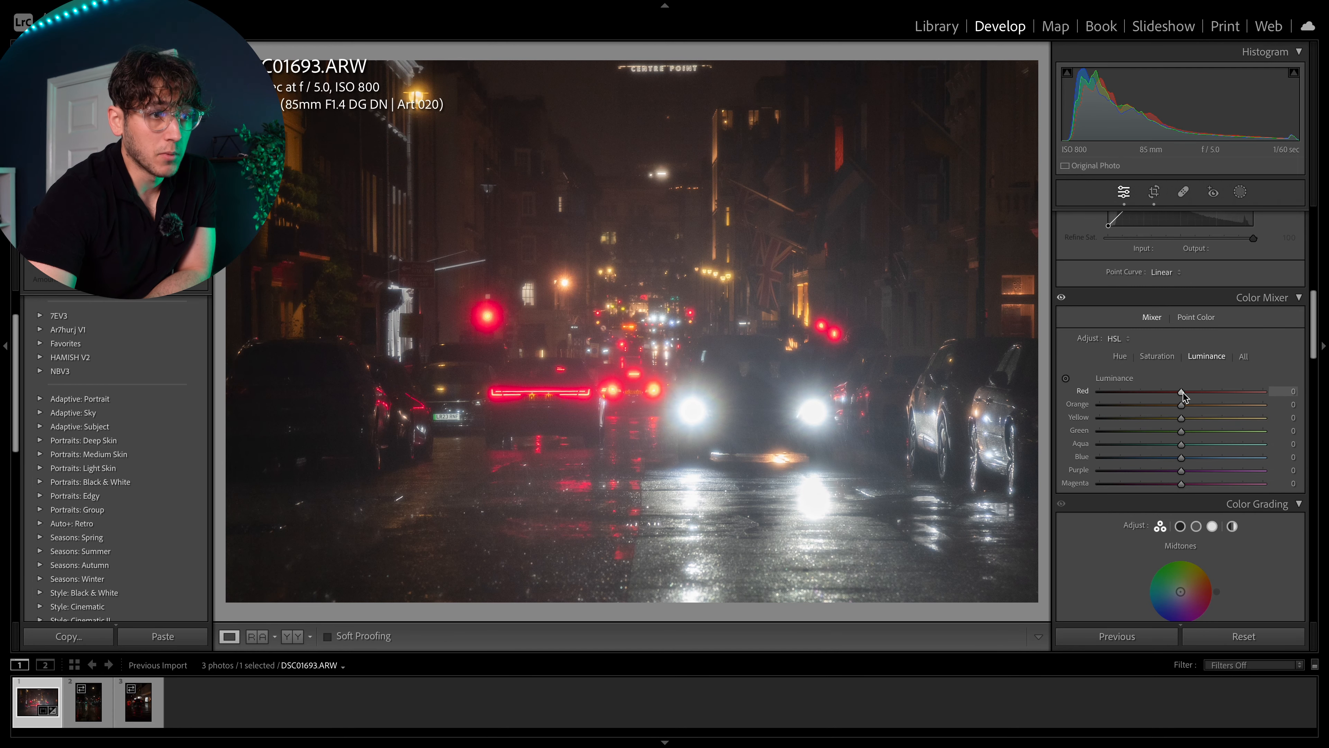
pyautogui.moveTo(1181, 391)
pyautogui.mouseDown()
pyautogui.moveTo(1253, 391)
pyautogui.moveTo(1063, 394)
pyautogui.moveTo(1182, 389)
pyautogui.mouseUp()
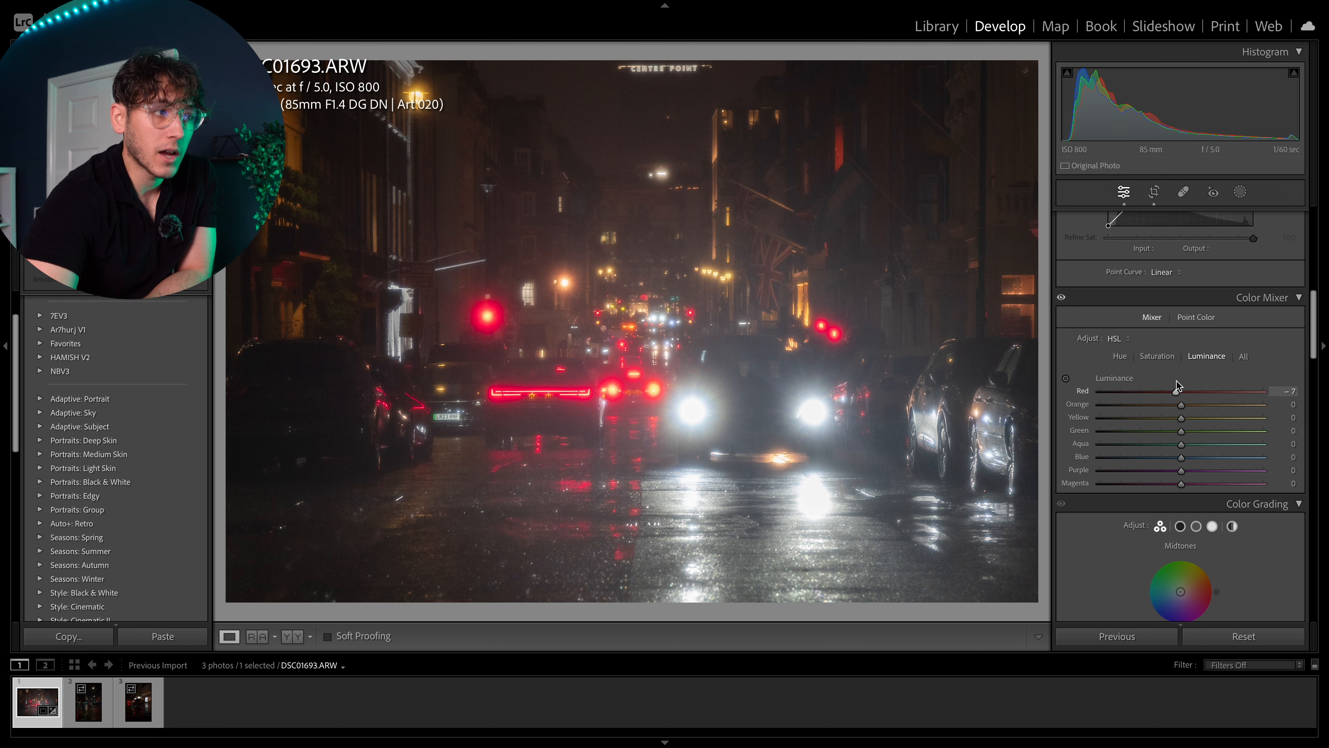
pyautogui.moveTo(1177, 386); pyautogui.dragTo(1181, 390)
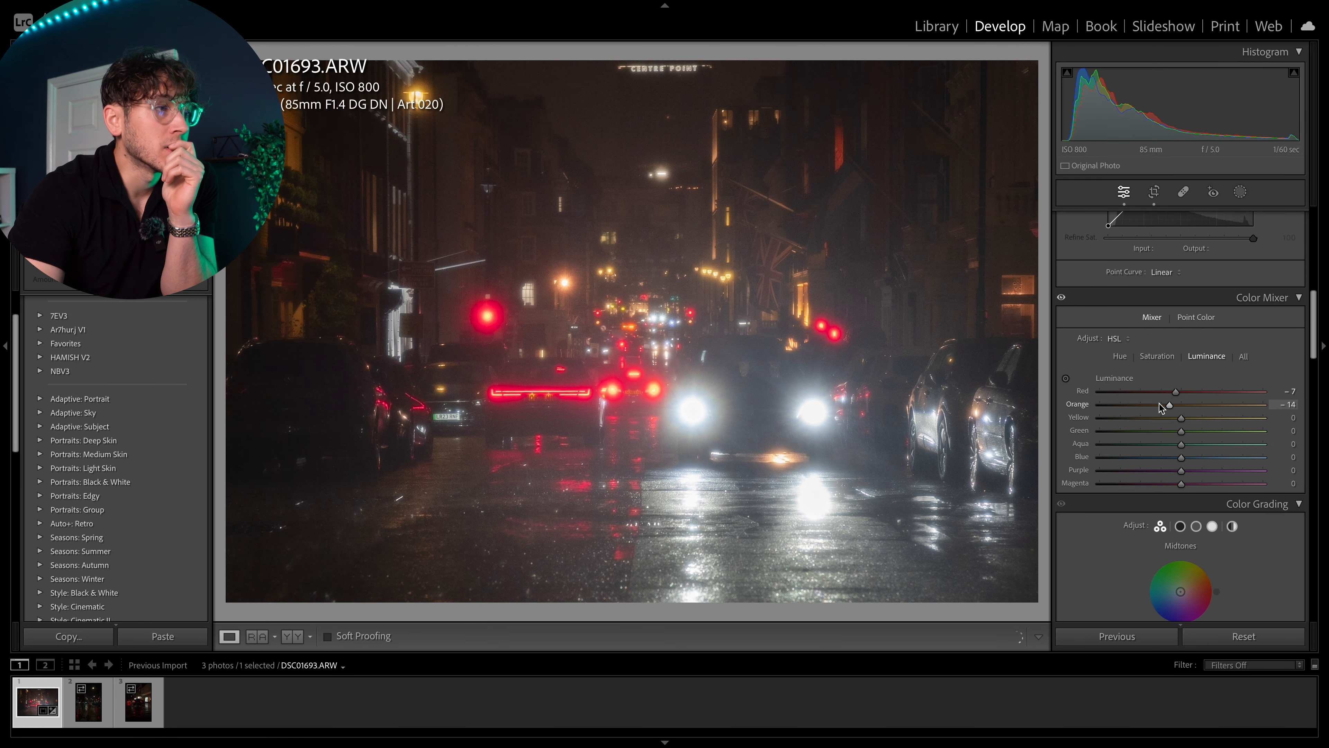
pyautogui.moveTo(1159, 407)
pyautogui.mouseDown()
pyautogui.moveTo(1208, 406)
pyautogui.moveTo(1173, 418)
pyautogui.mouseUp()
pyautogui.click(722, 278)
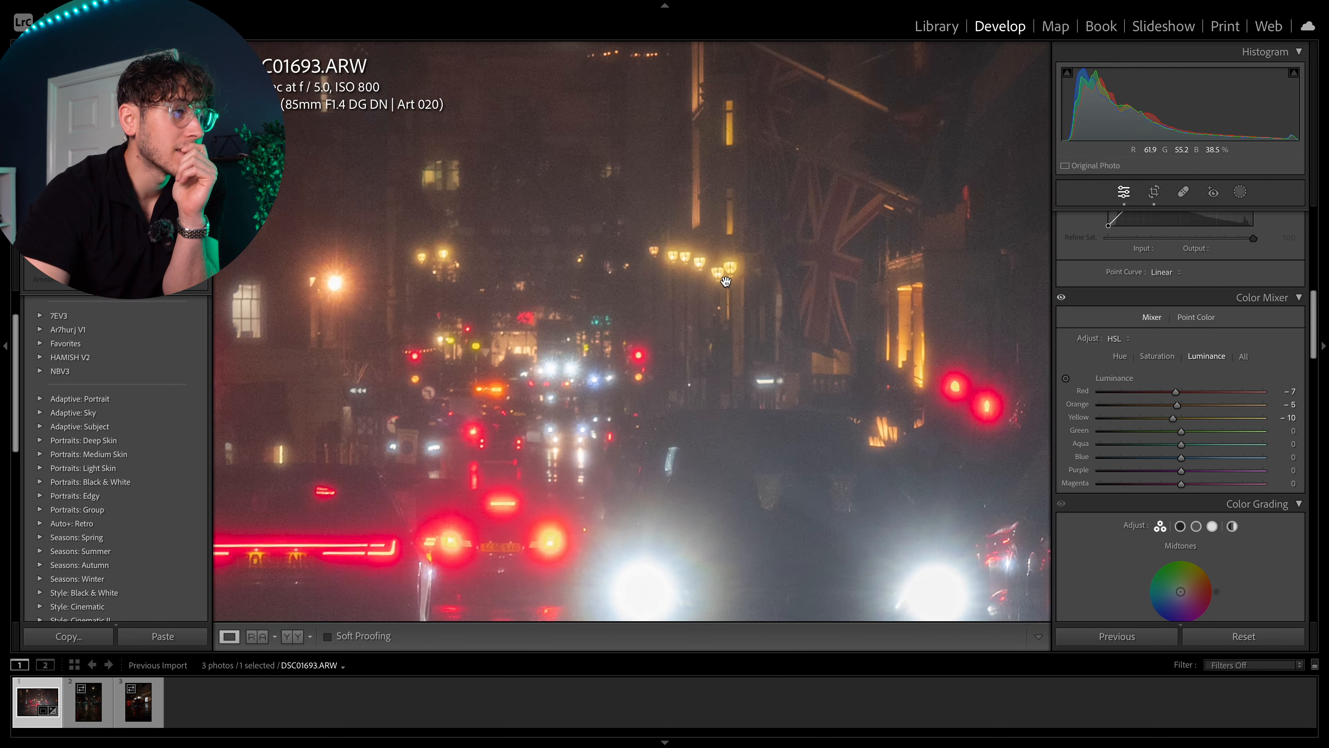
pyautogui.click(799, 295)
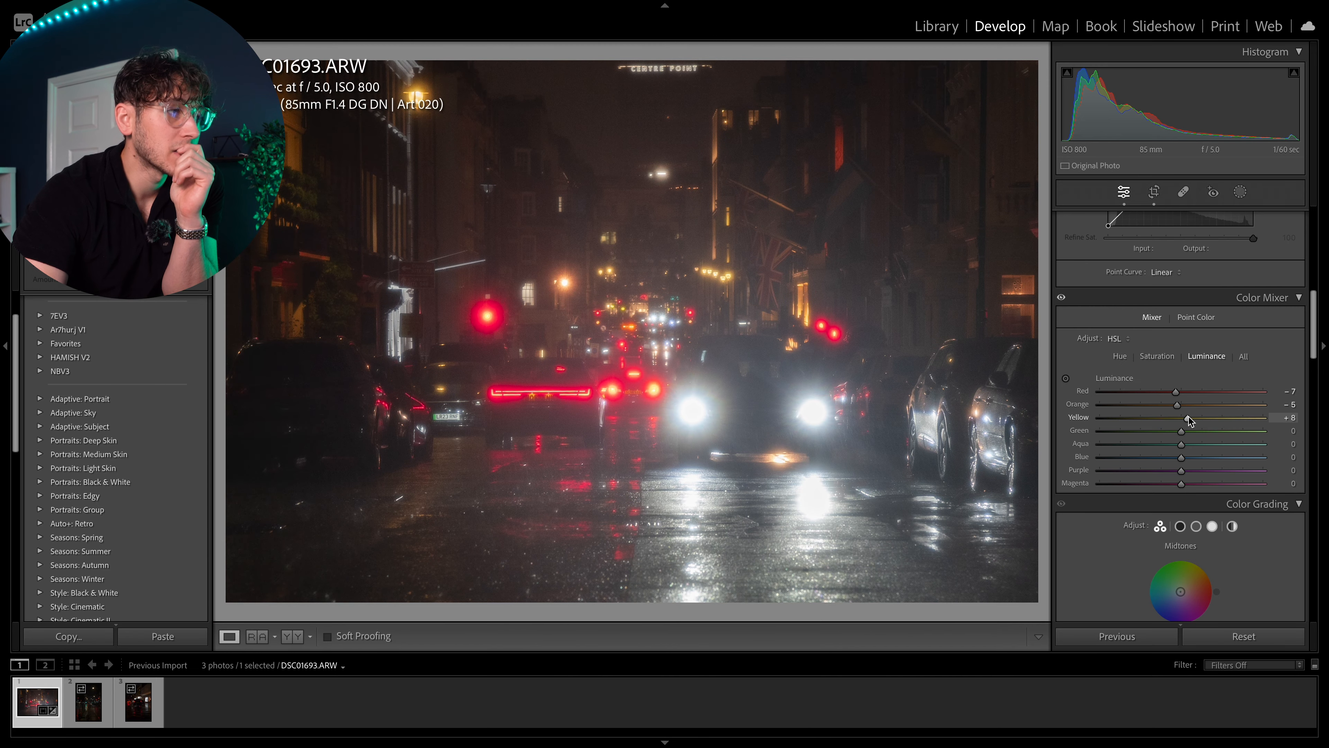
pyautogui.moveTo(1188, 418)
pyautogui.mouseDown()
pyautogui.moveTo(1172, 419)
pyautogui.moveTo(1187, 419)
pyautogui.mouseUp()
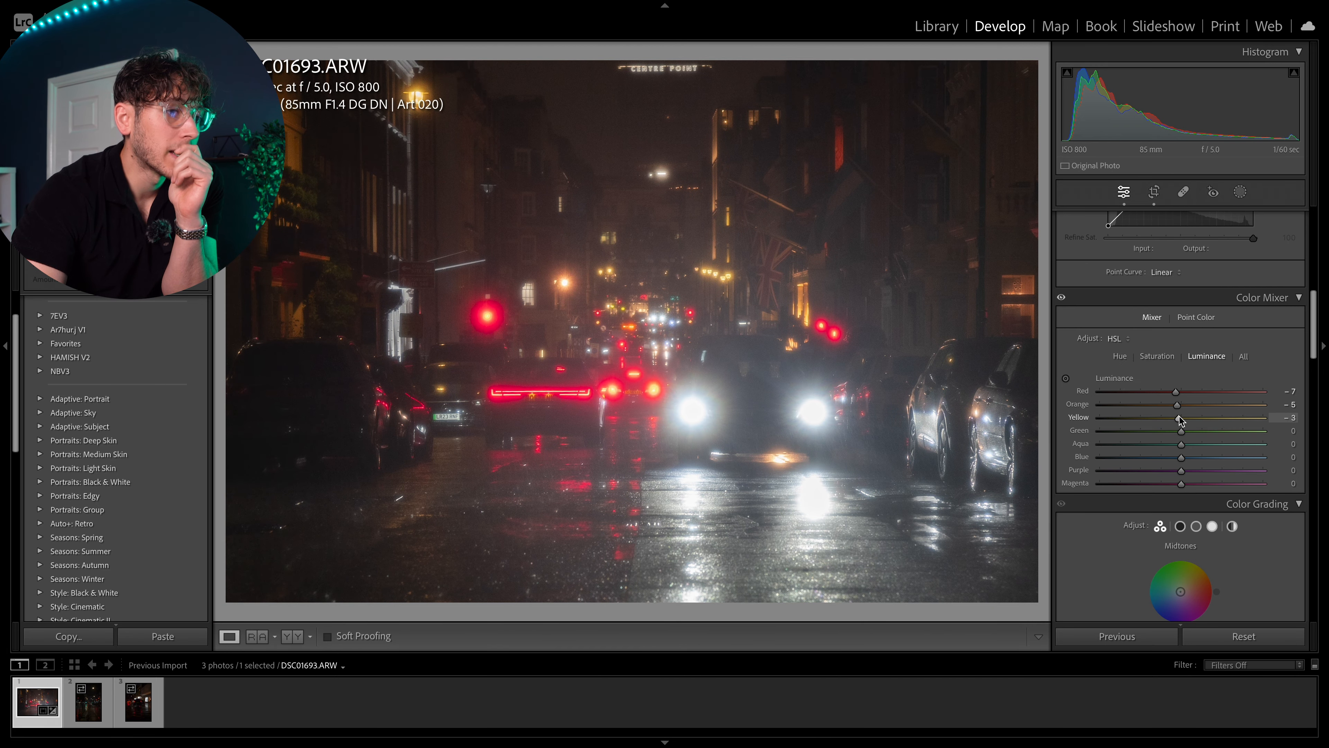
pyautogui.click(1119, 356)
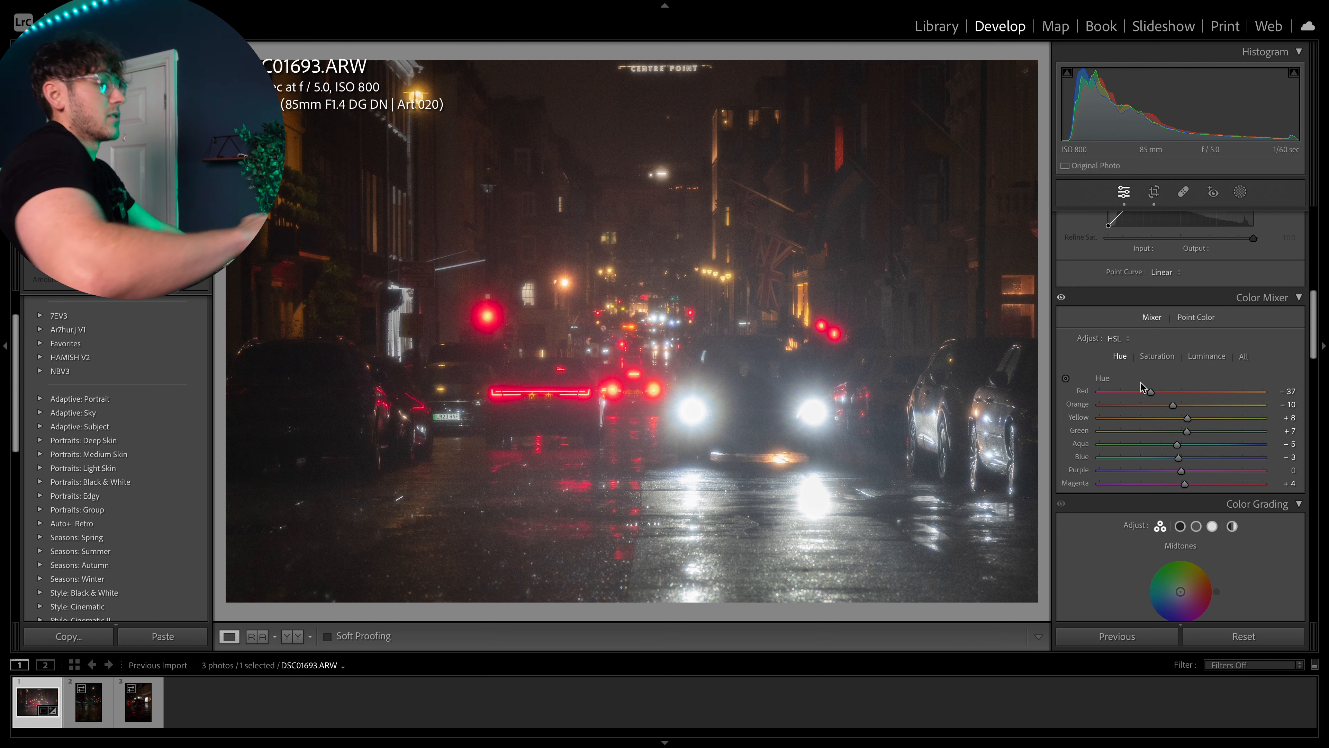
# Step: Set Shadows to -4 and Blacks to -5 in the basic tone adjustments
pyautogui.scroll(10, 1142, 388)
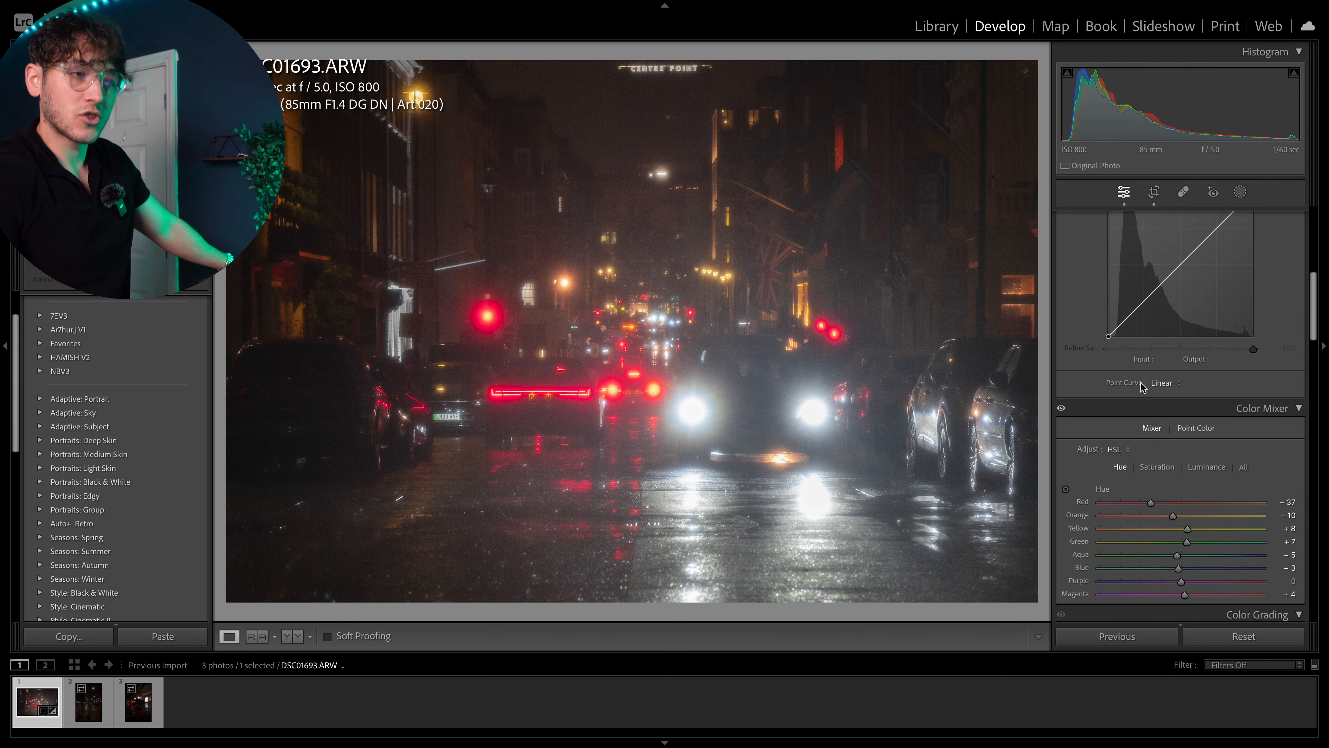
pyautogui.scroll(3, 1142, 387)
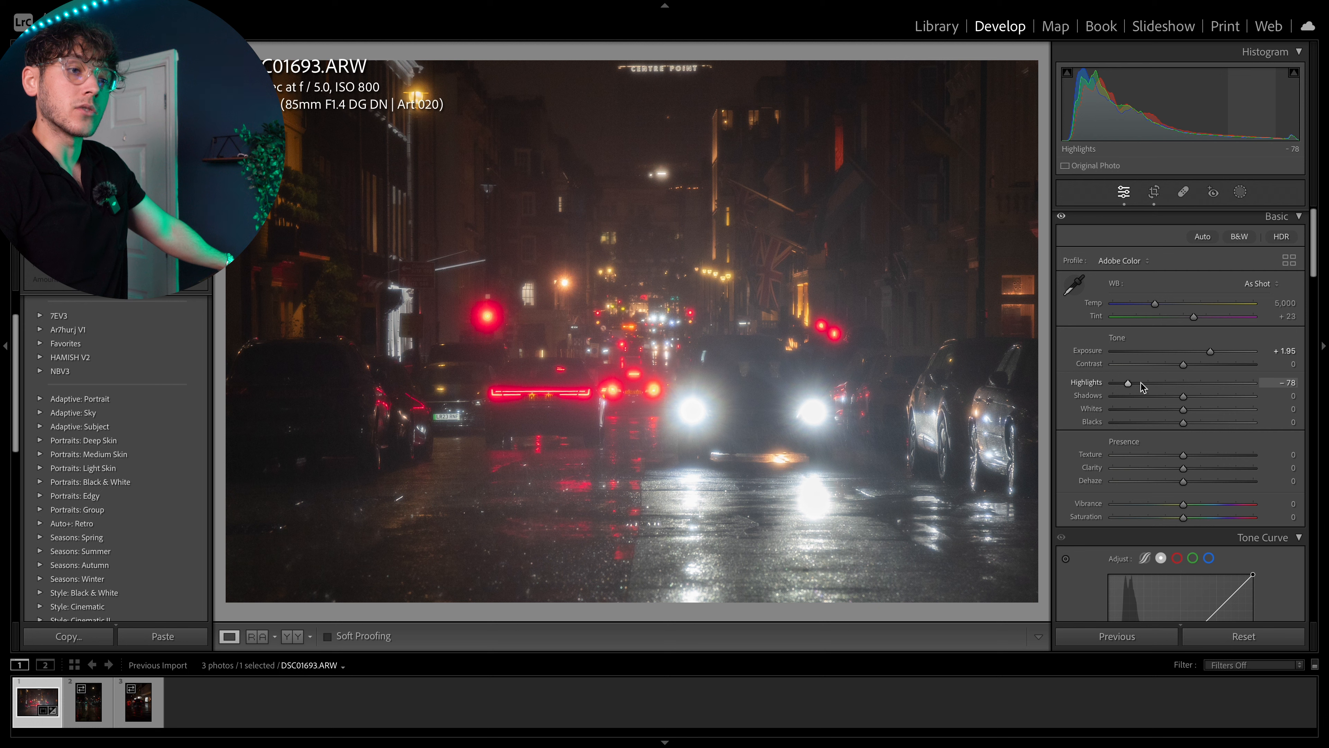
pyautogui.click(1187, 395)
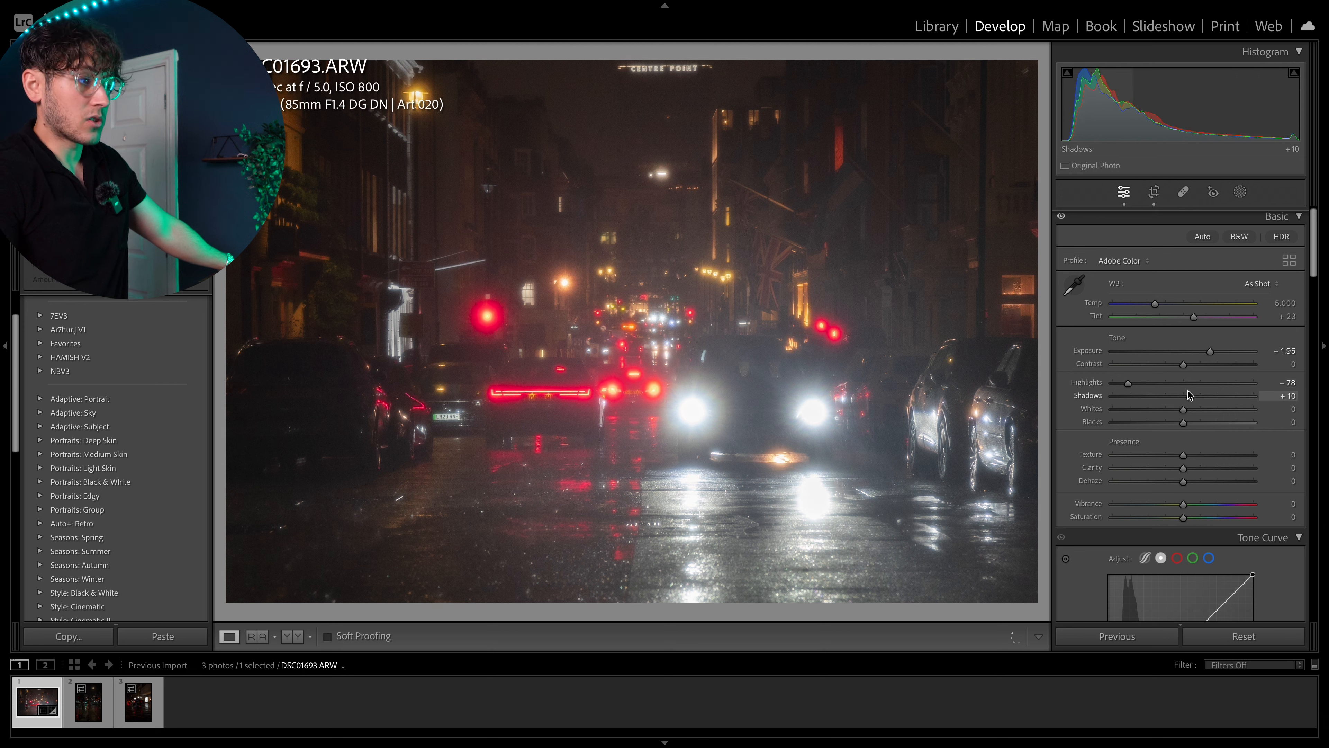
pyautogui.click(1219, 396)
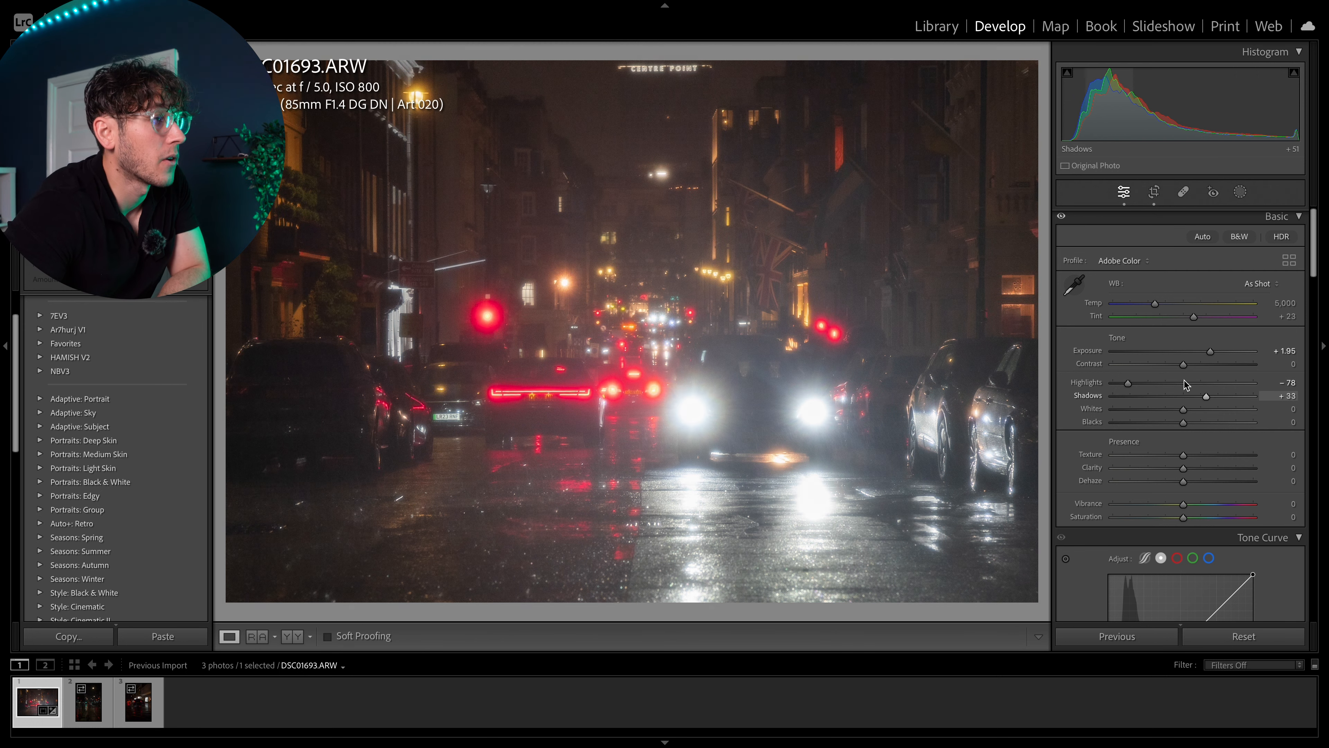
pyautogui.moveTo(1206, 382); pyautogui.dragTo(1210, 383)
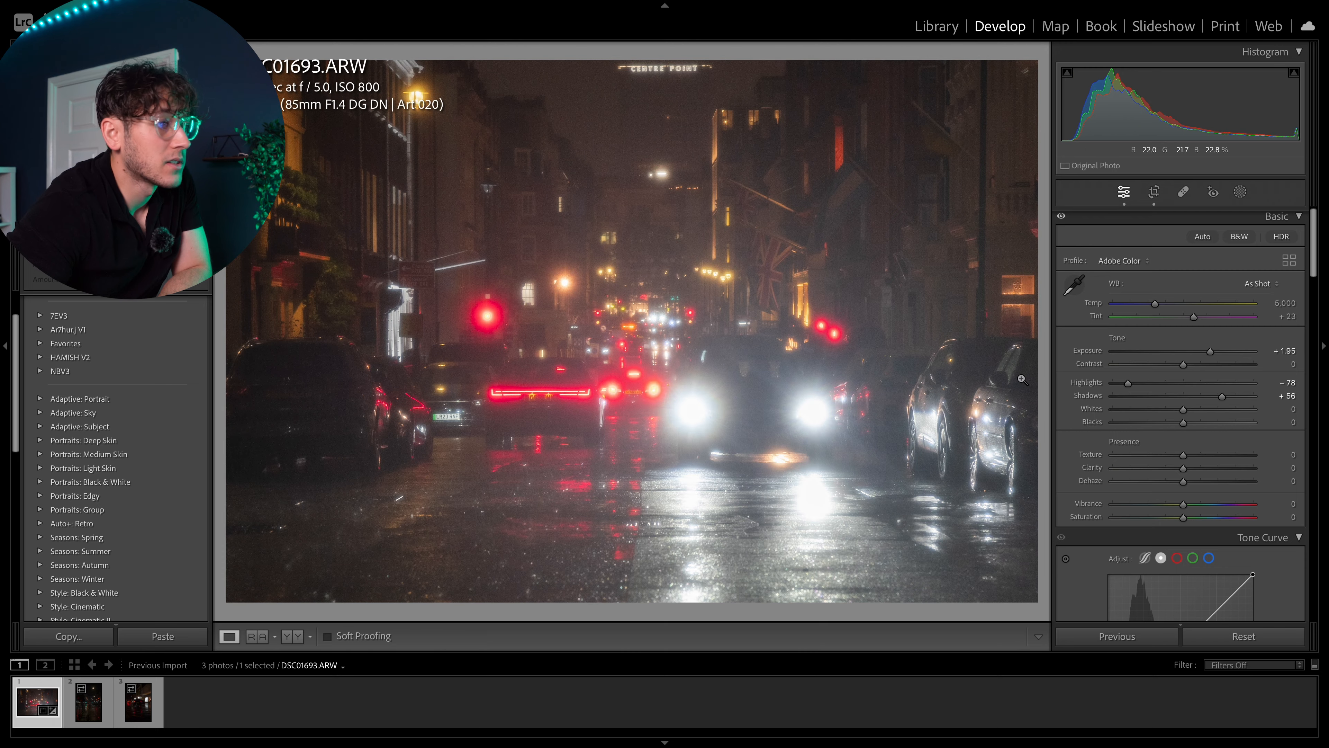
pyautogui.moveTo(1023, 379); pyautogui.dragTo(1000, 382)
pyautogui.moveTo(1222, 396); pyautogui.dragTo(1178, 386)
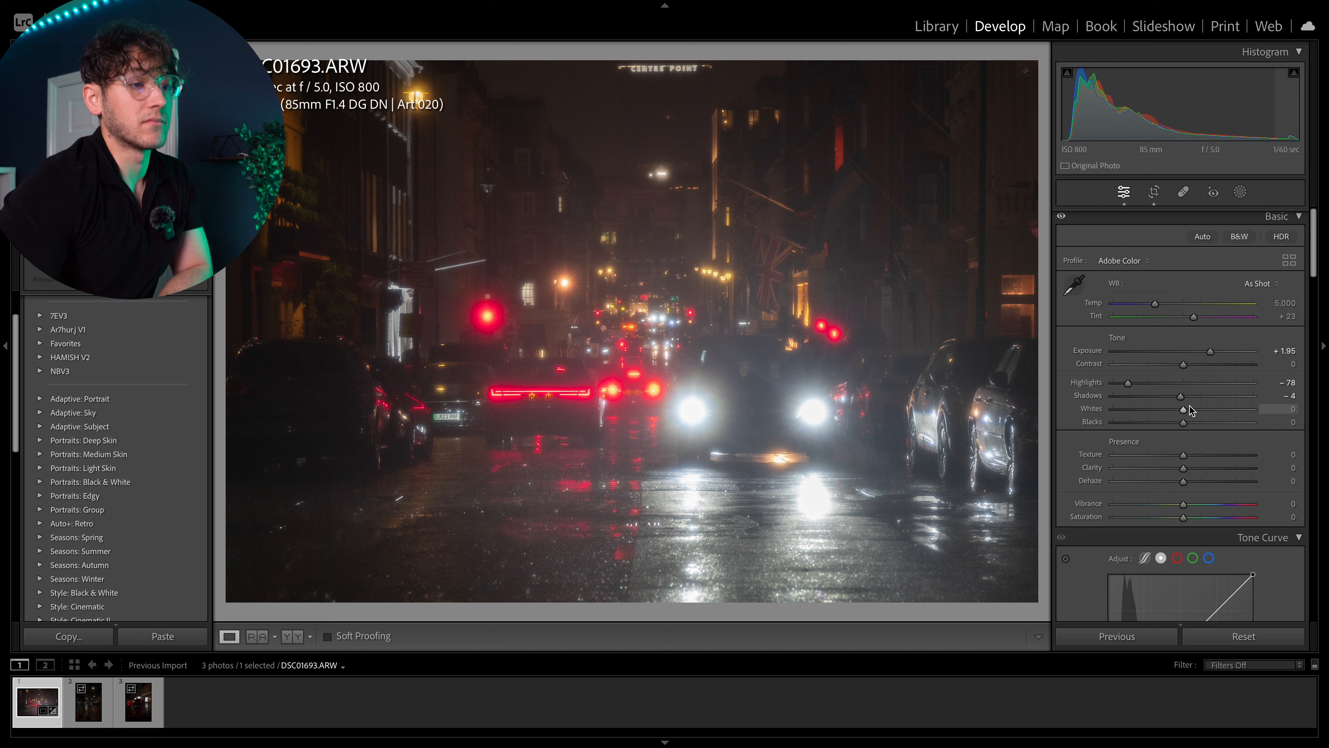
pyautogui.moveTo(1185, 412)
pyautogui.mouseDown()
pyautogui.moveTo(1167, 427)
pyautogui.moveTo(1180, 425)
pyautogui.mouseUp()
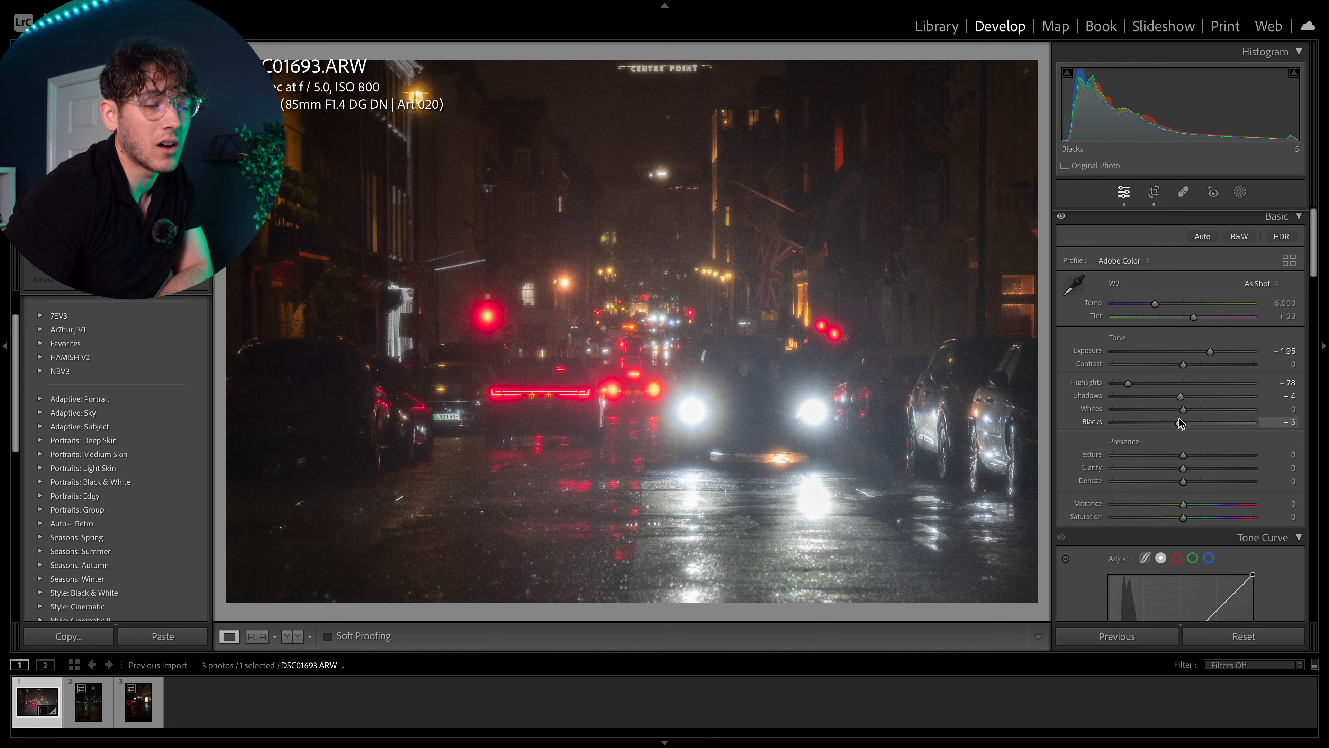
# Step: Set Texture to -7, Clarity to -4, Dehaze to +5, Vibrance to +6 and Saturation to -9, checking the tail lights up close
pyautogui.scroll(-2, 1136, 448)
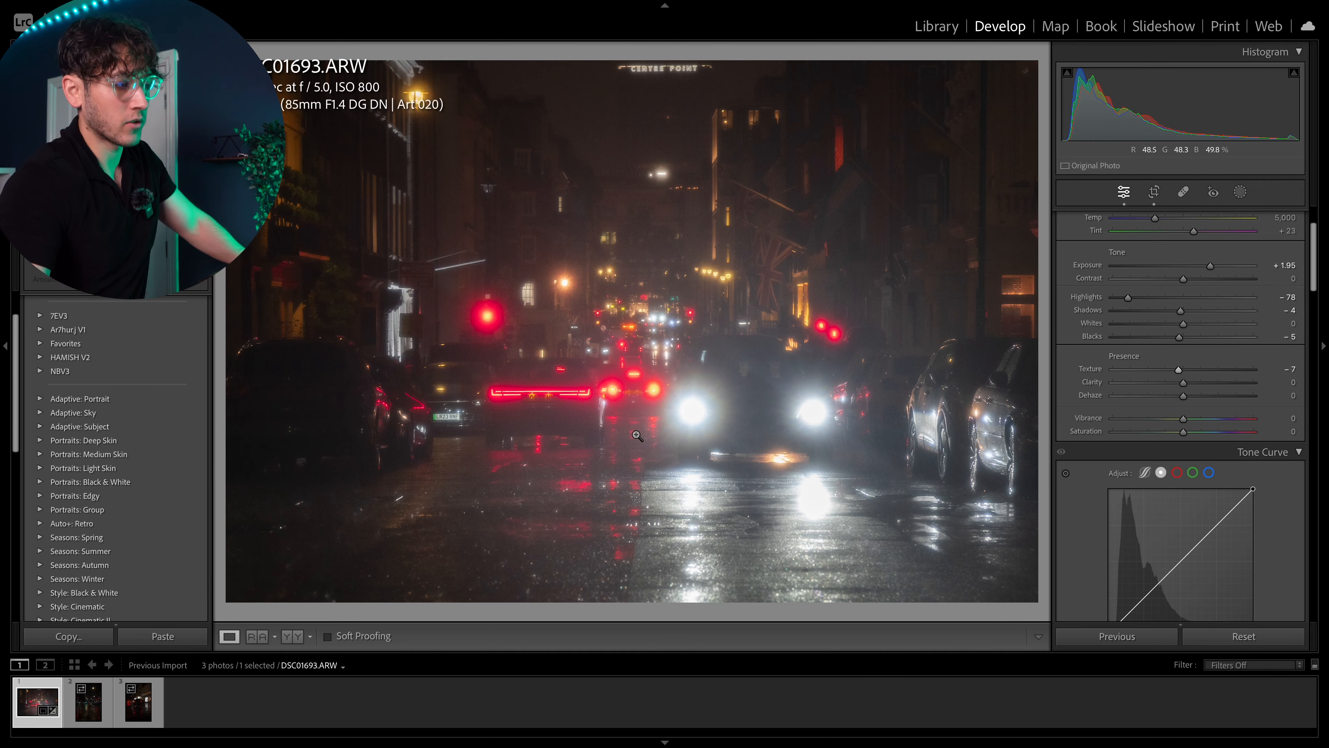
pyautogui.click(566, 374)
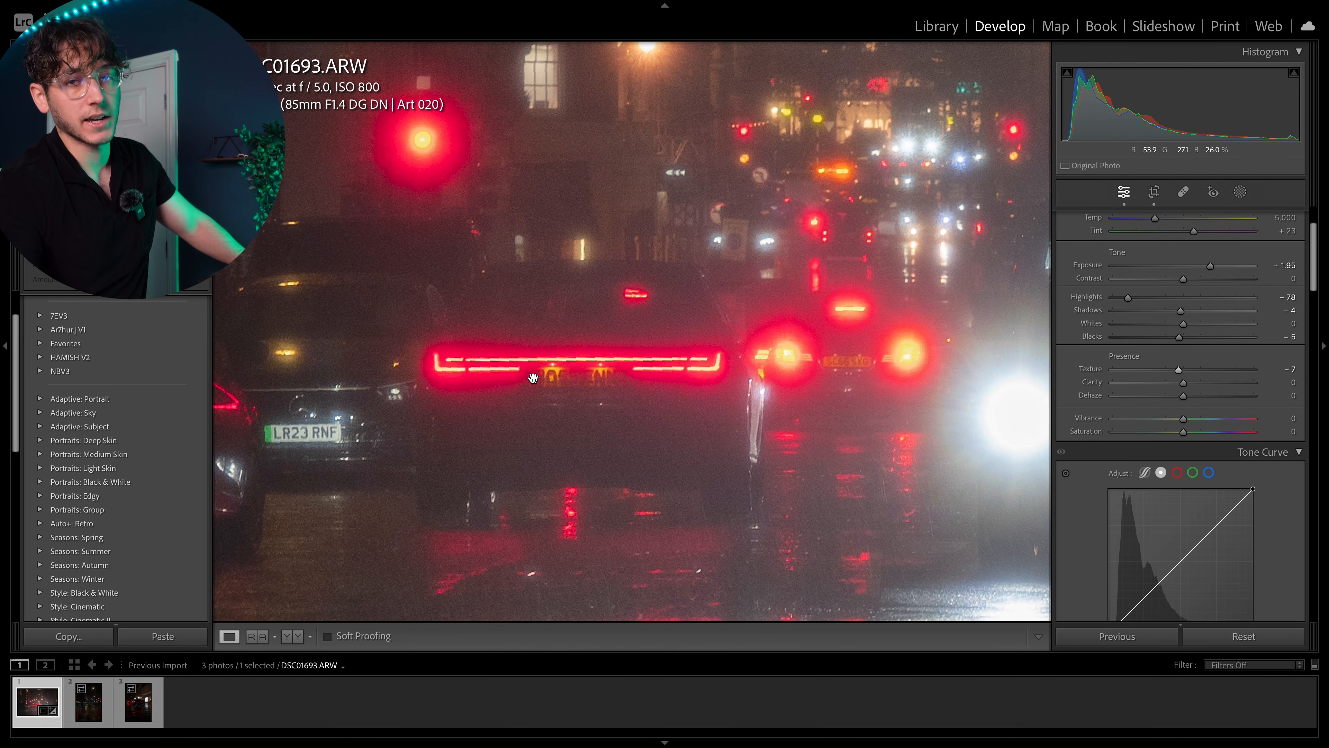
pyautogui.click(533, 378)
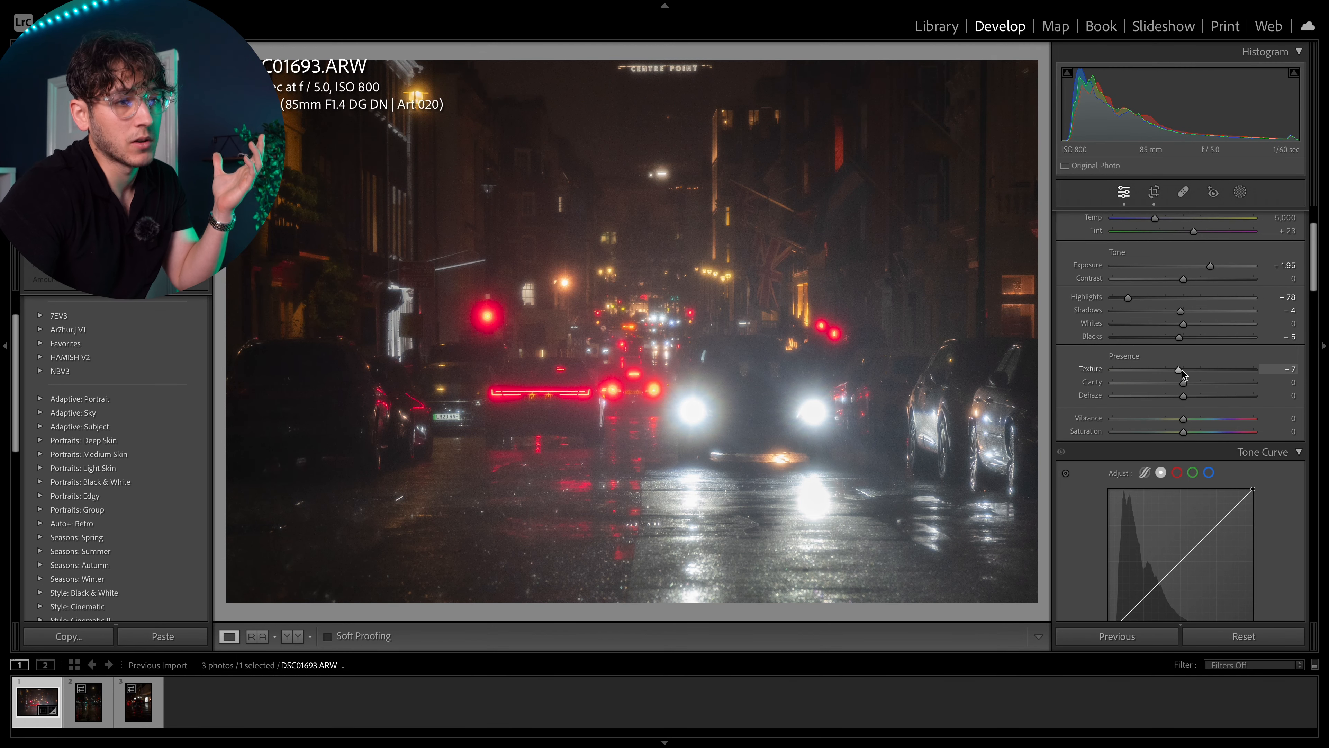
pyautogui.moveTo(1183, 382)
pyautogui.mouseDown()
pyautogui.moveTo(1180, 398)
pyautogui.moveTo(1211, 398)
pyautogui.moveTo(1191, 399)
pyautogui.mouseUp()
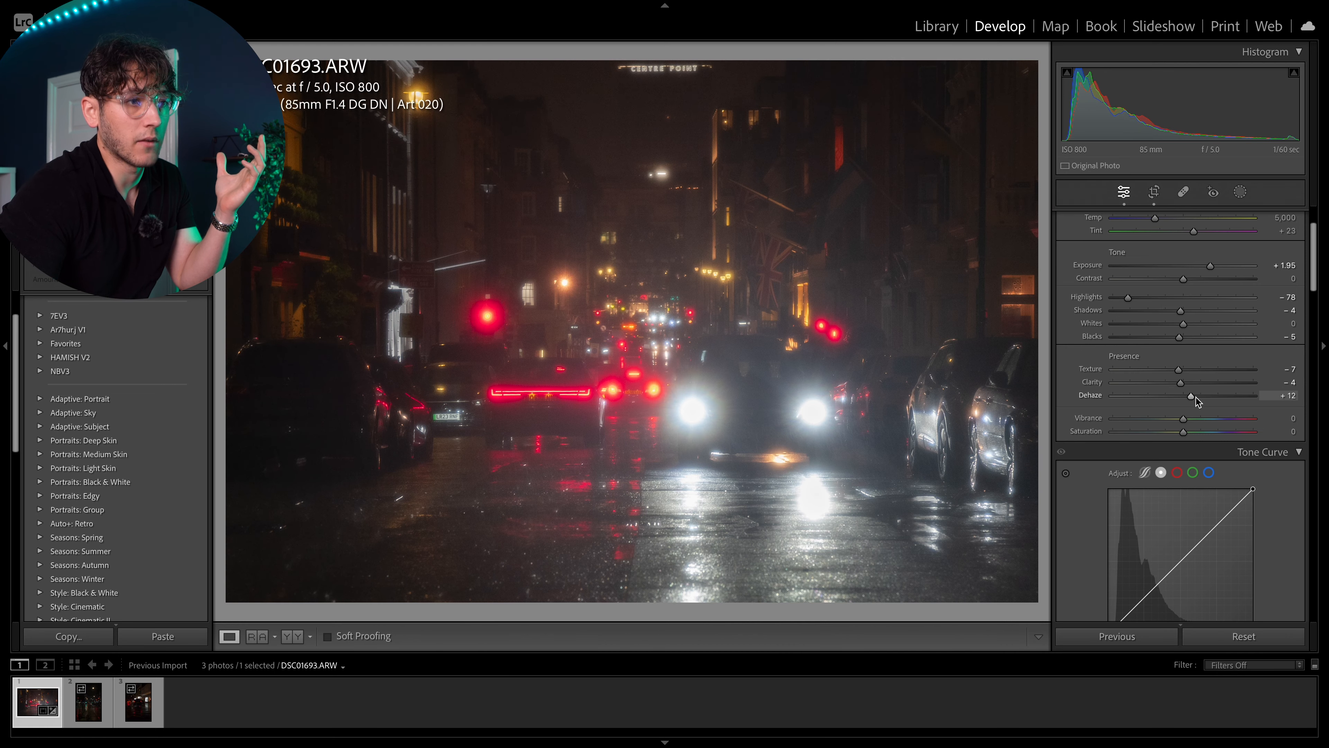
pyautogui.moveTo(1191, 398); pyautogui.dragTo(1229, 396)
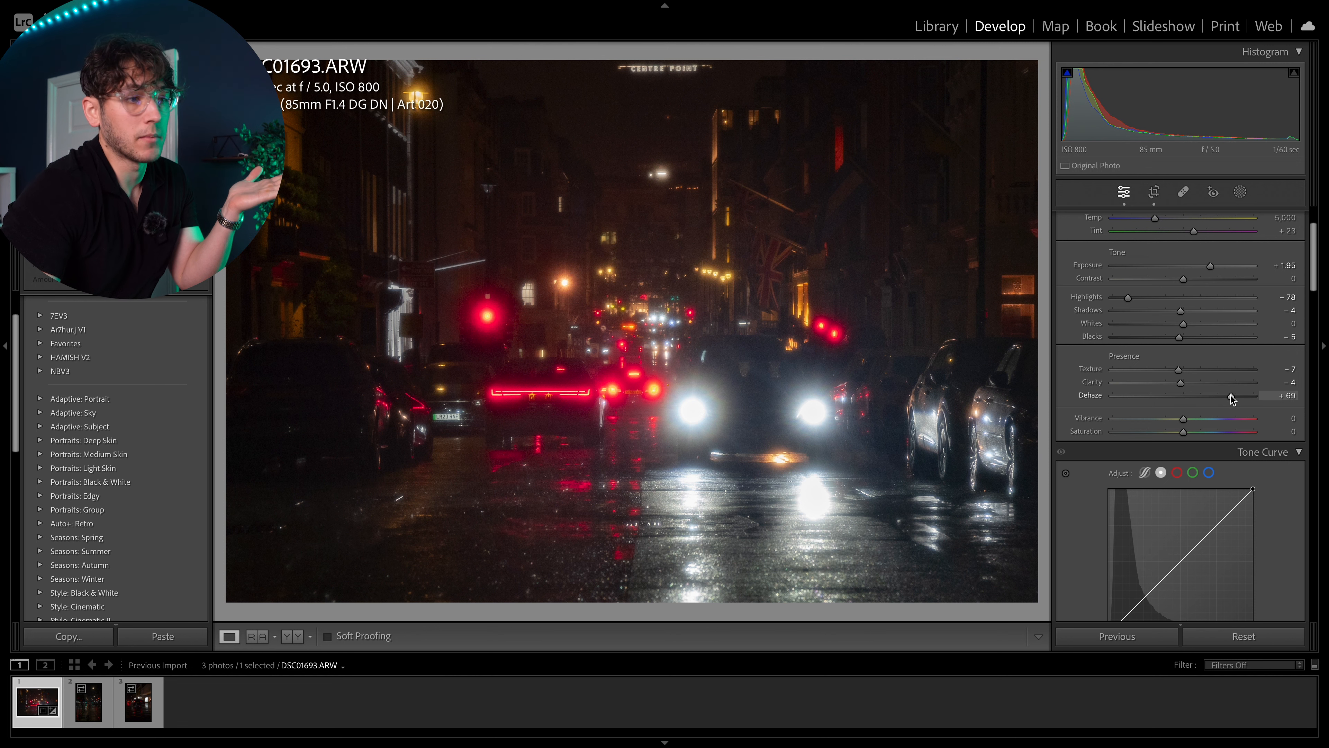
pyautogui.doubleClick(1232, 395)
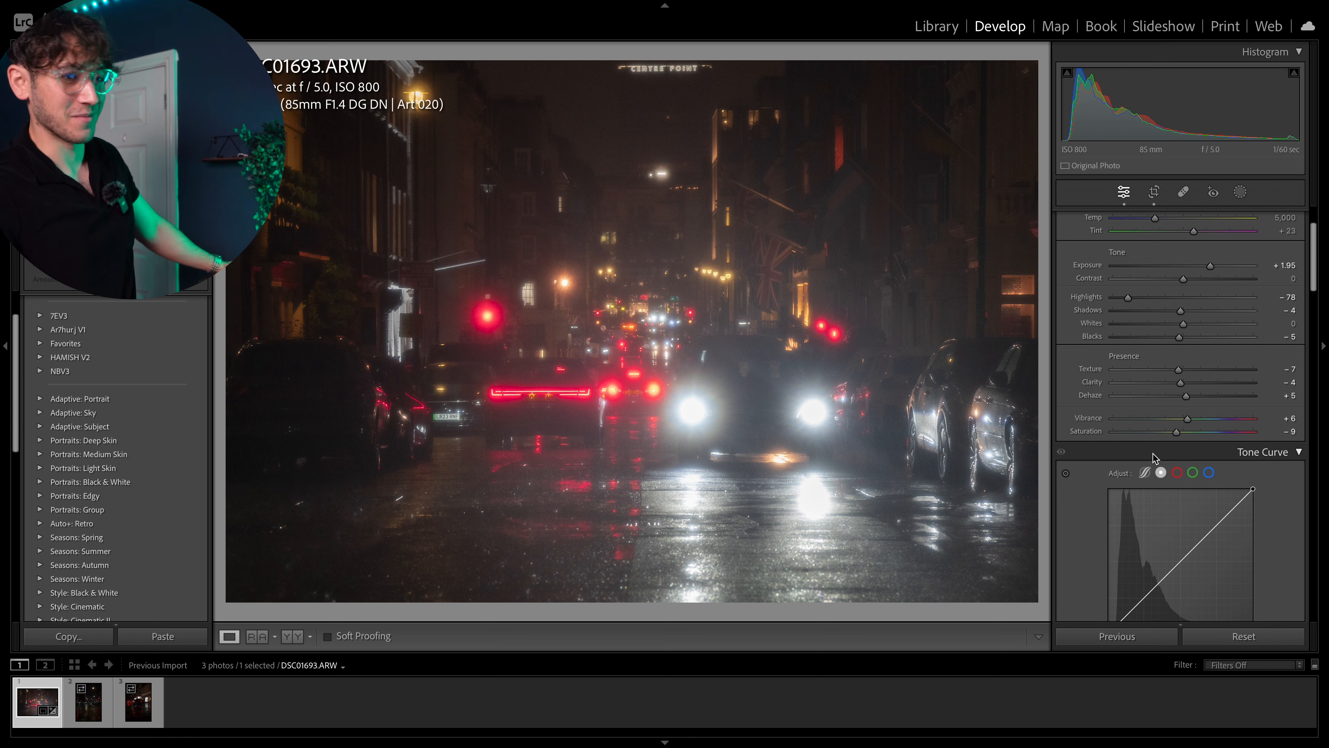
pyautogui.scroll(-3, 1155, 459)
pyautogui.scroll(-1, 1157, 451)
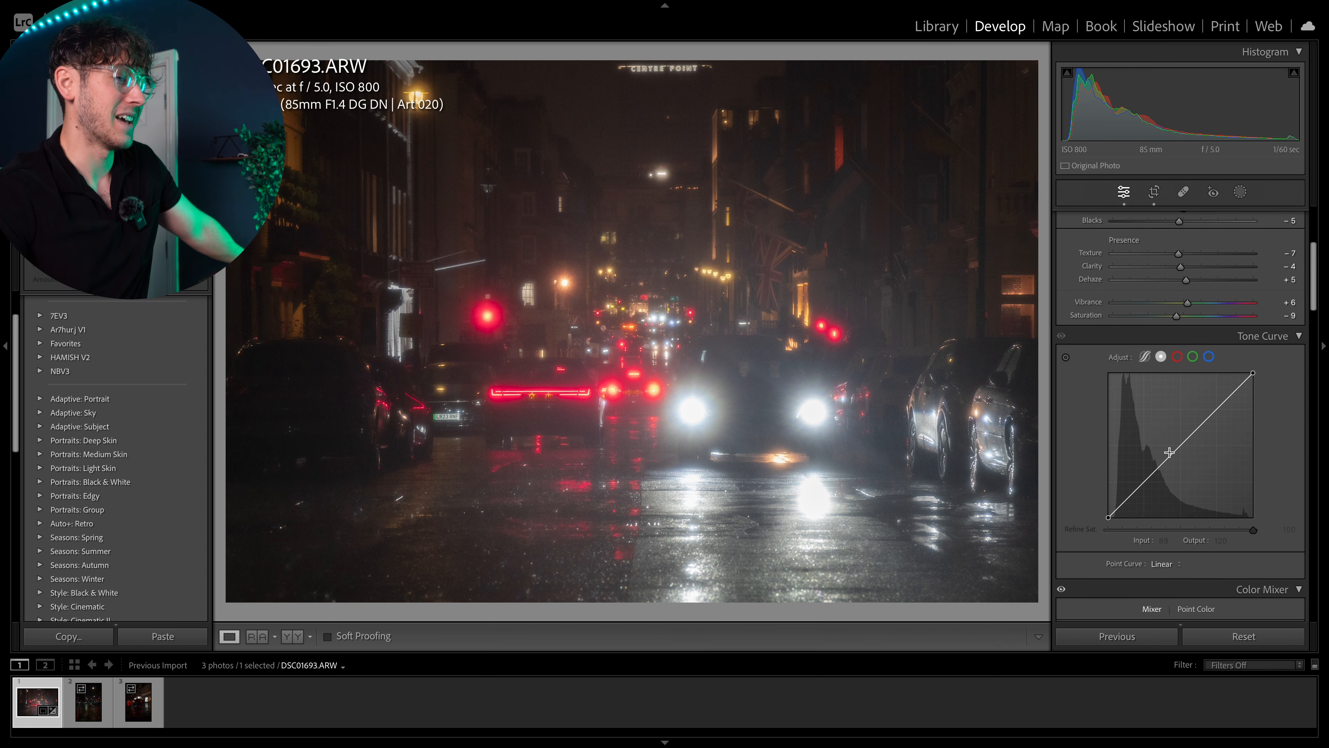
pyautogui.click(1193, 357)
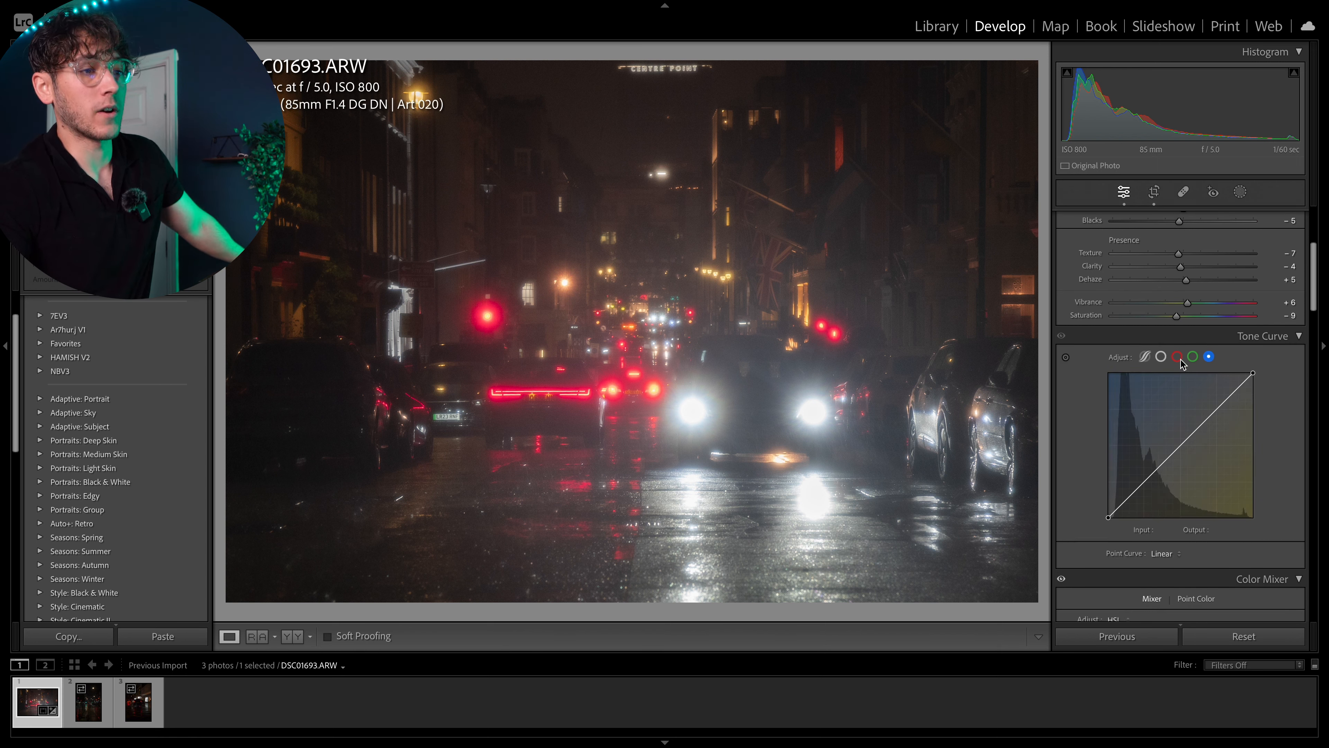
pyautogui.click(1161, 357)
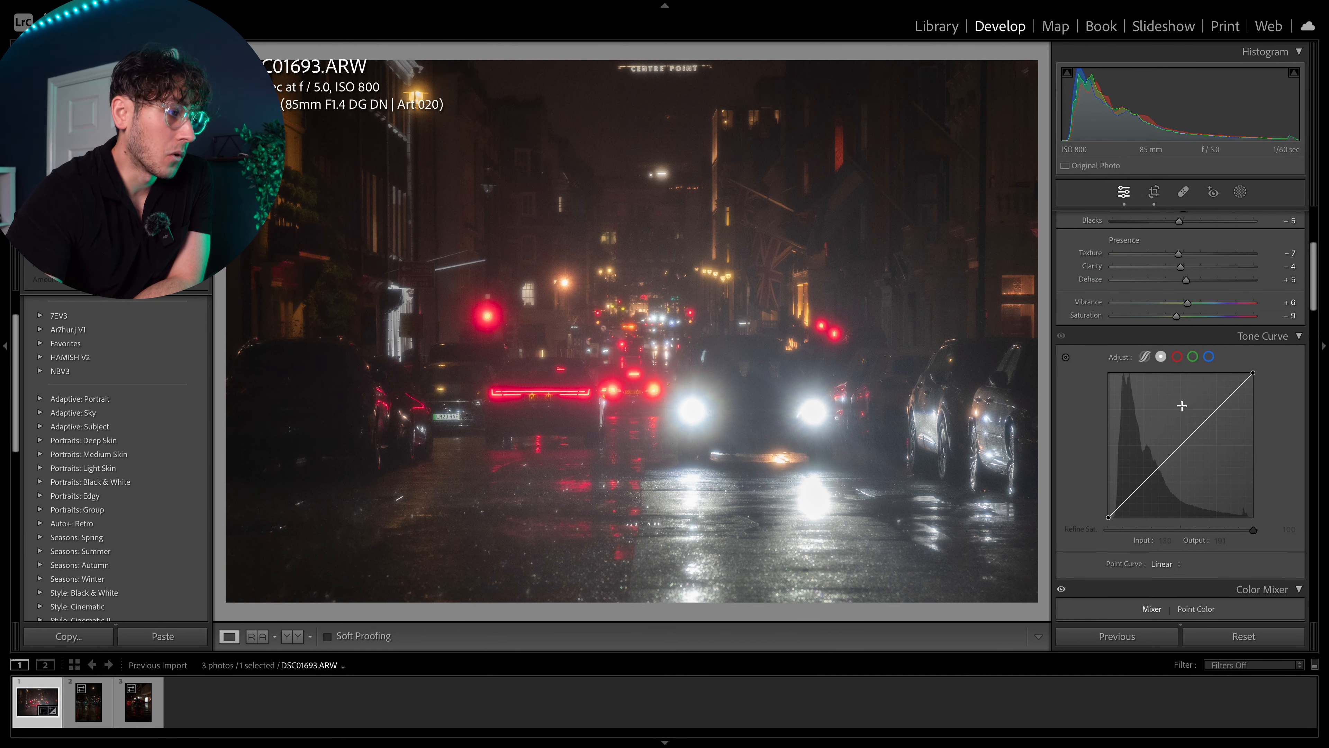
pyautogui.scroll(-10, 1183, 375)
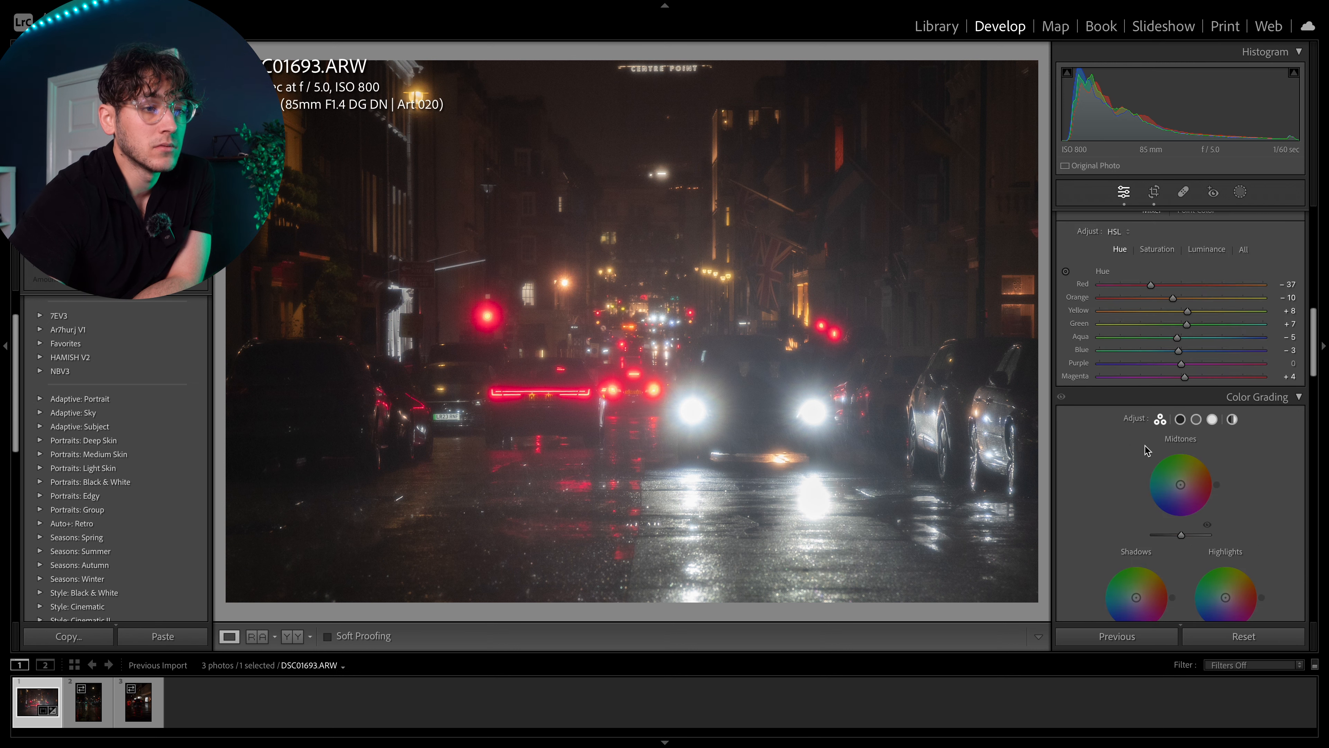